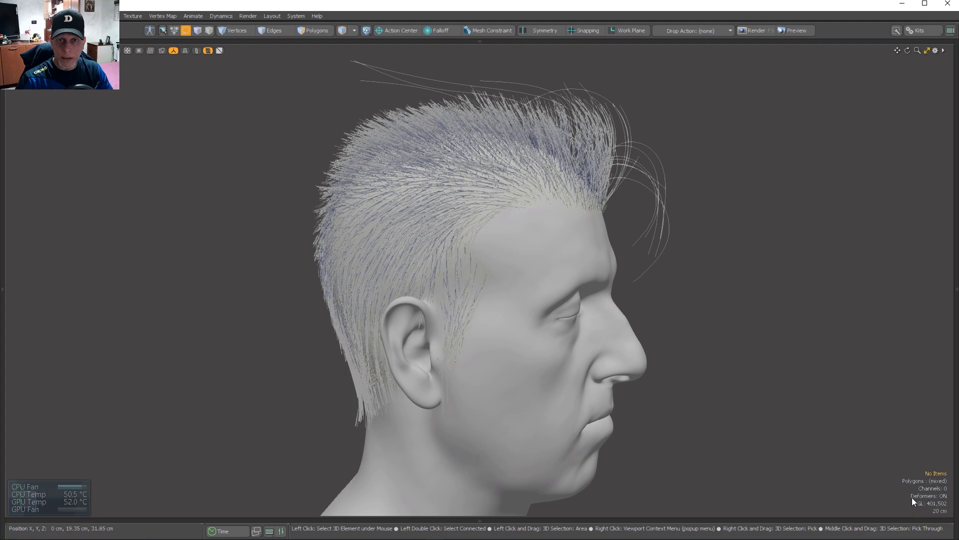
Inspect the hair meshes by selecting the Scalp mesh and the front-lock guide mesh separately, and clear the selection
click(427, 151)
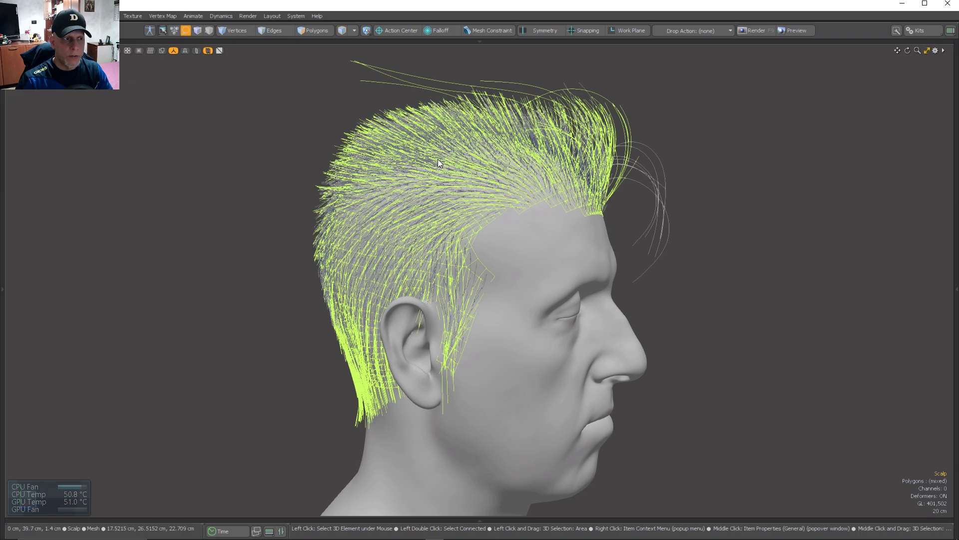
key(shift)
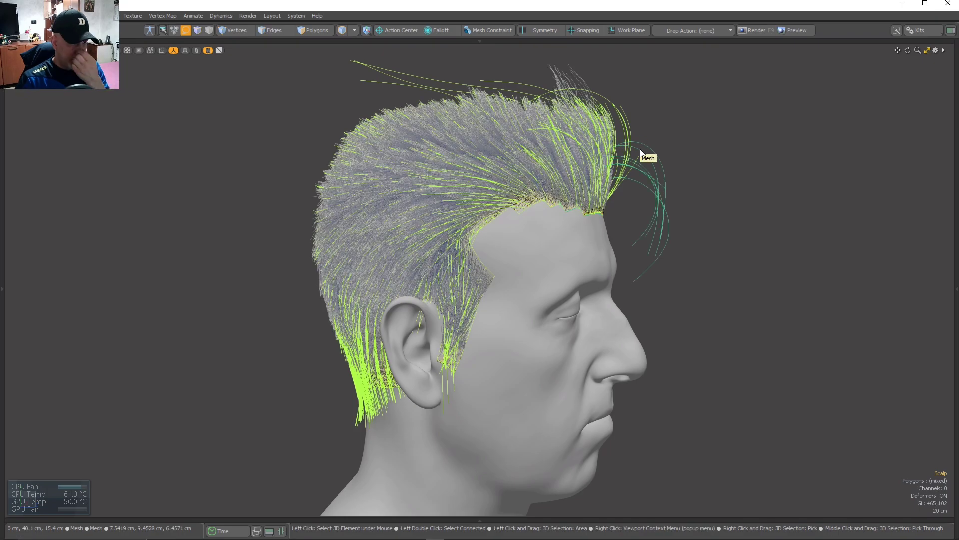
click(643, 244)
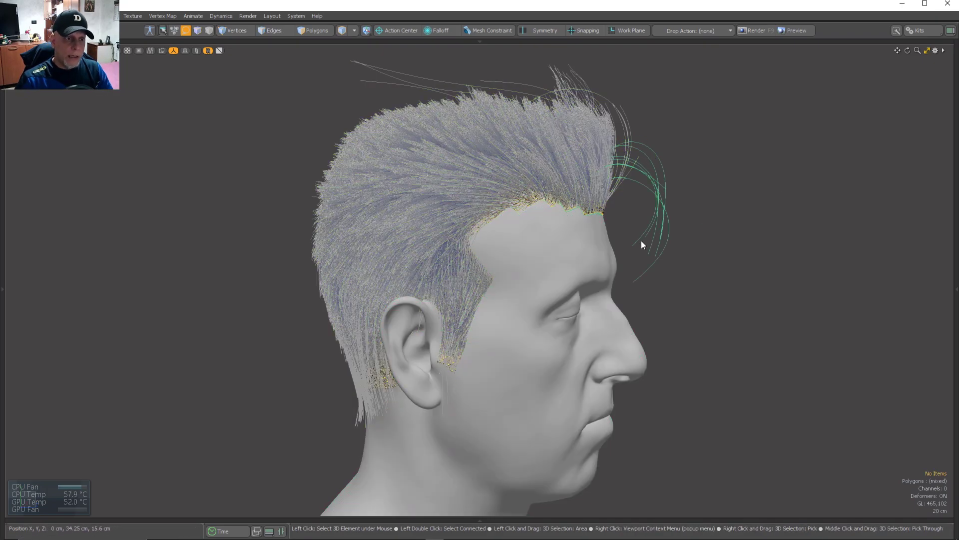
click(648, 156)
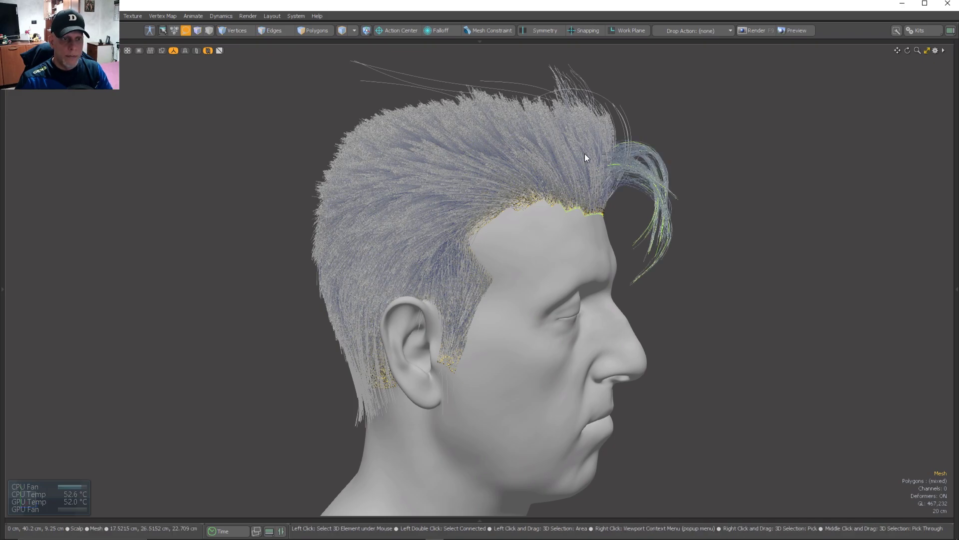
click(779, 193)
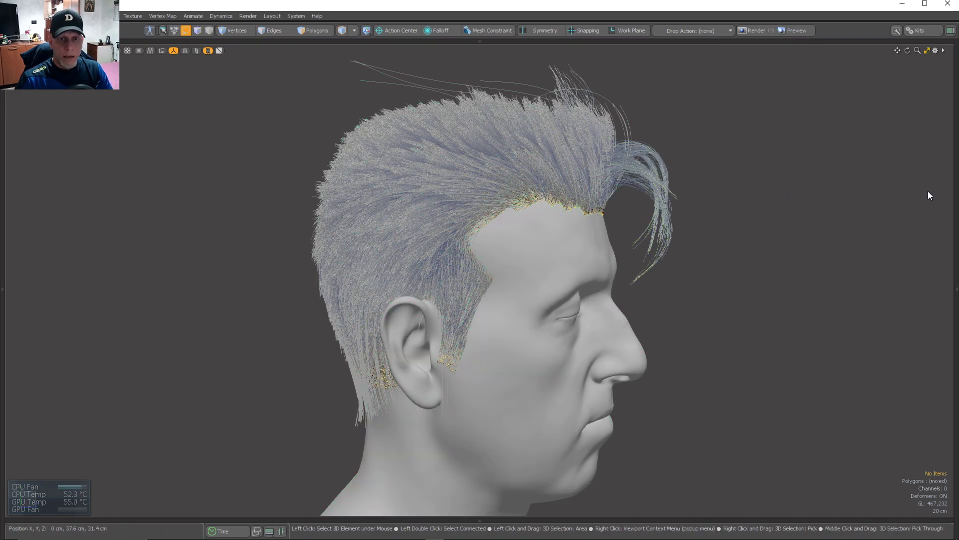
Display the Shader Tree and toggle the Strands material group's visibility to check which fur it controls
click(957, 197)
click(843, 61)
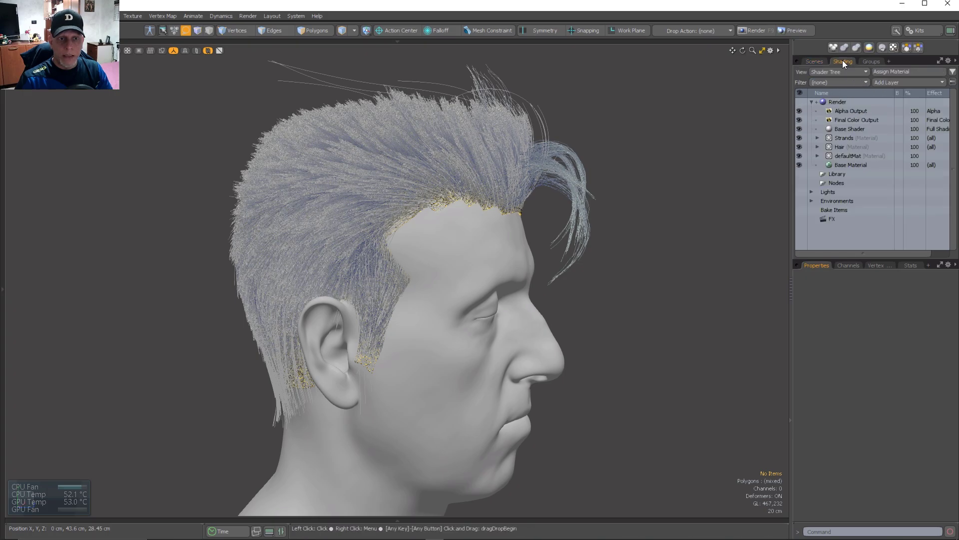
click(842, 139)
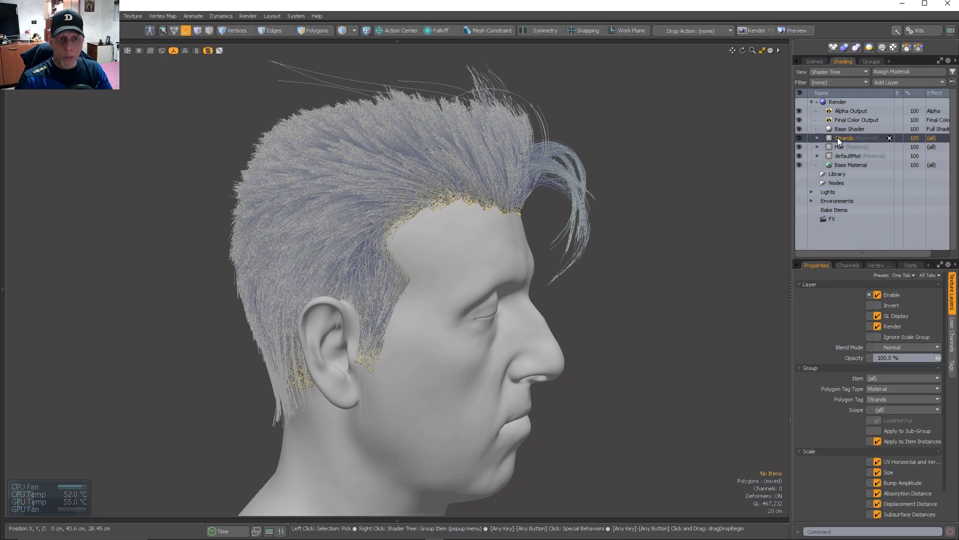
click(800, 139)
click(799, 139)
click(799, 139)
click(799, 138)
click(799, 139)
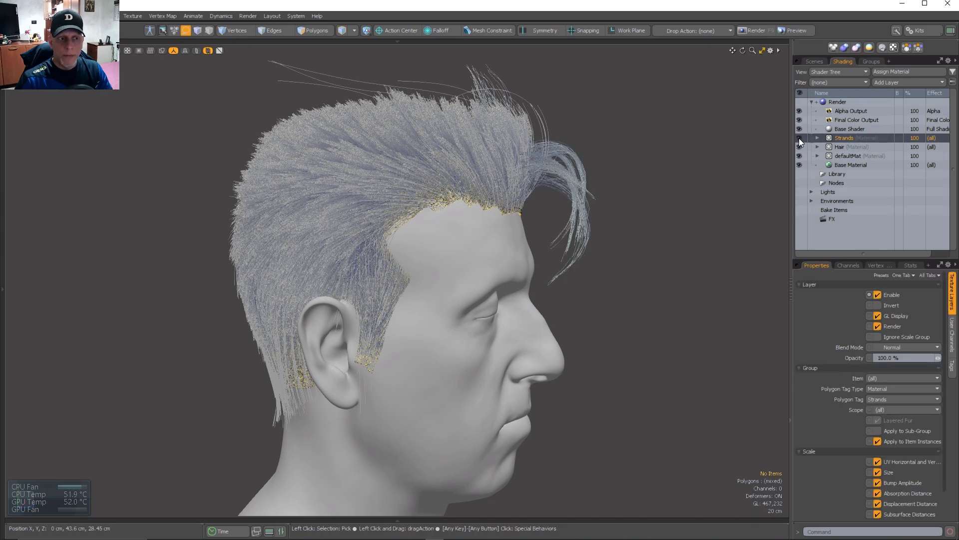
Set the display density of the Hair group's Fur Material to 40%
click(842, 147)
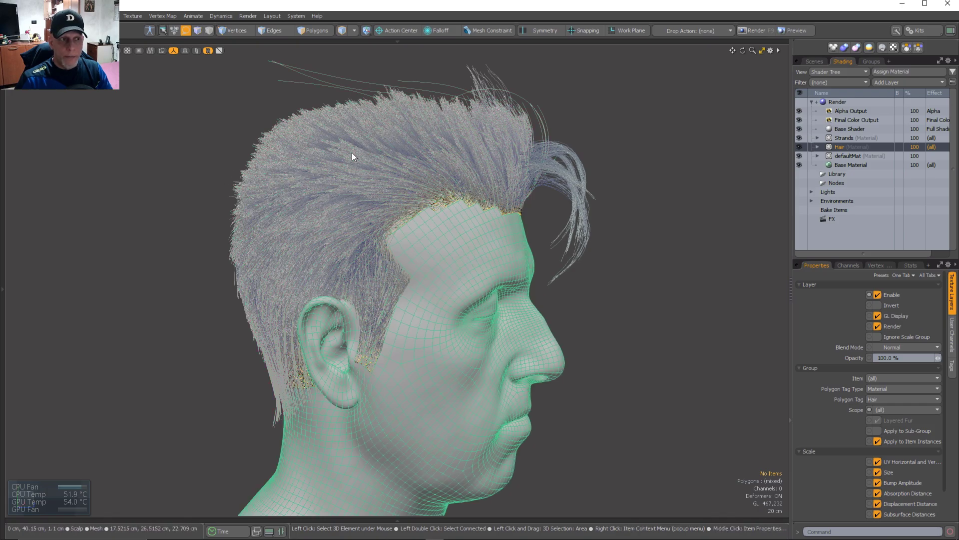
click(817, 147)
click(849, 157)
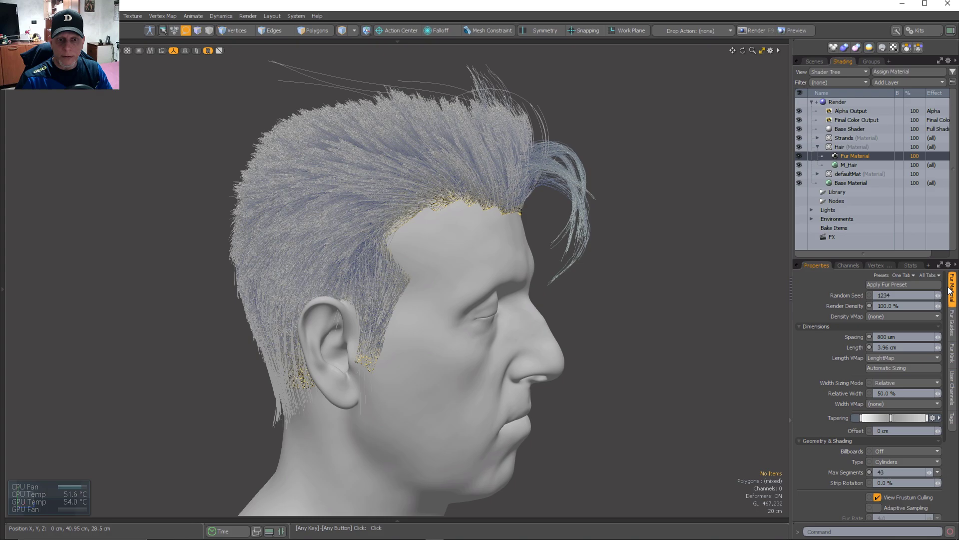
scroll(841, 307, down, 5)
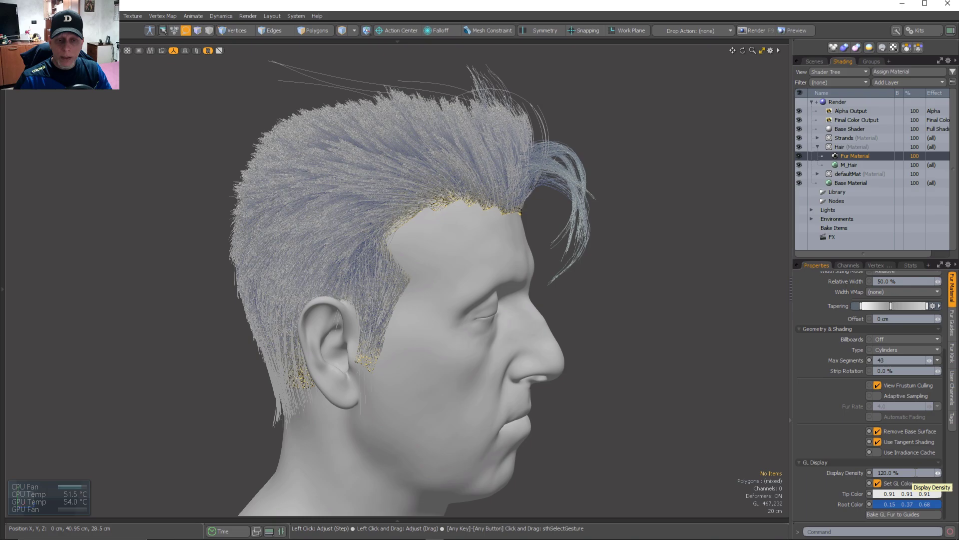
click(909, 472)
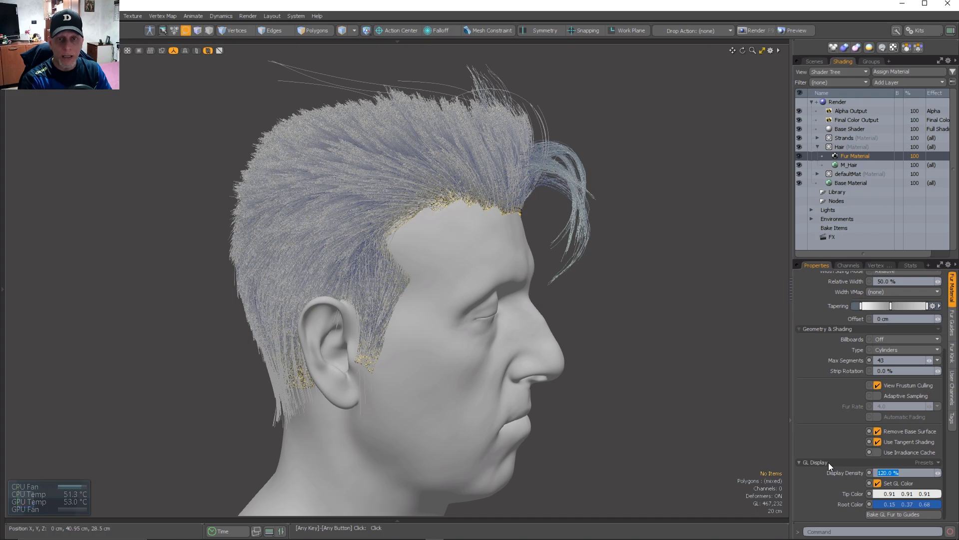
text(4)
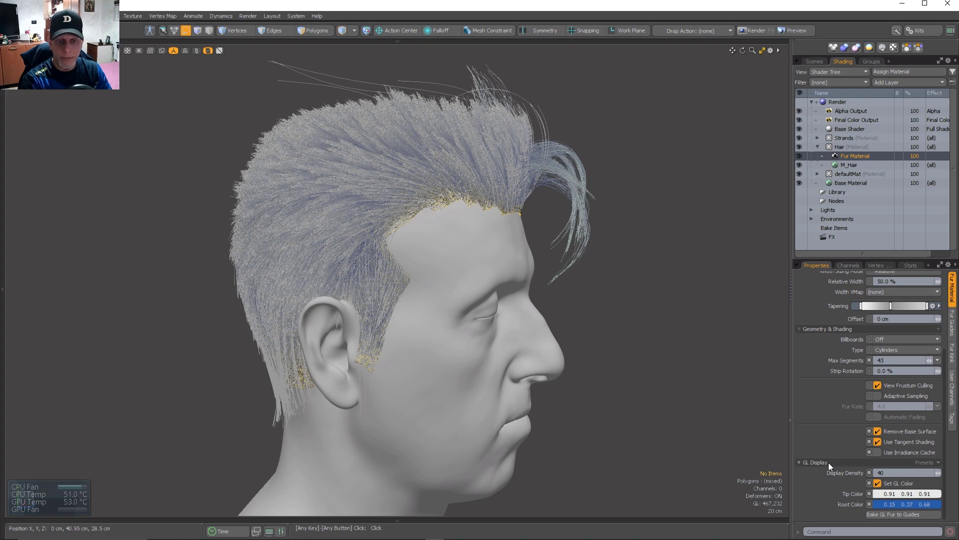
text(0)
key(Return)
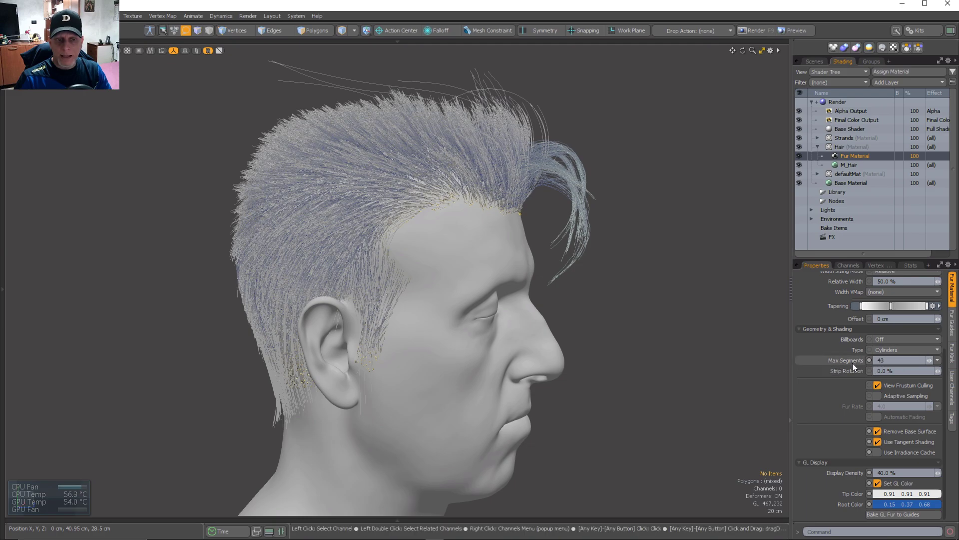
Set the Hair fur's max segments to 45 and bake its GL fur to guides with the set name bakeSet
scroll(895, 359, up, 2)
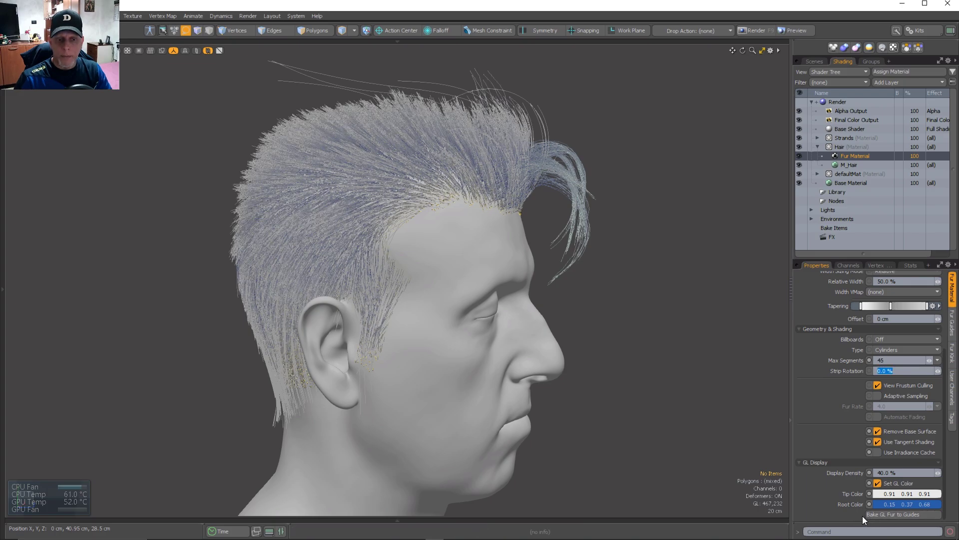
key(ctrl+a)
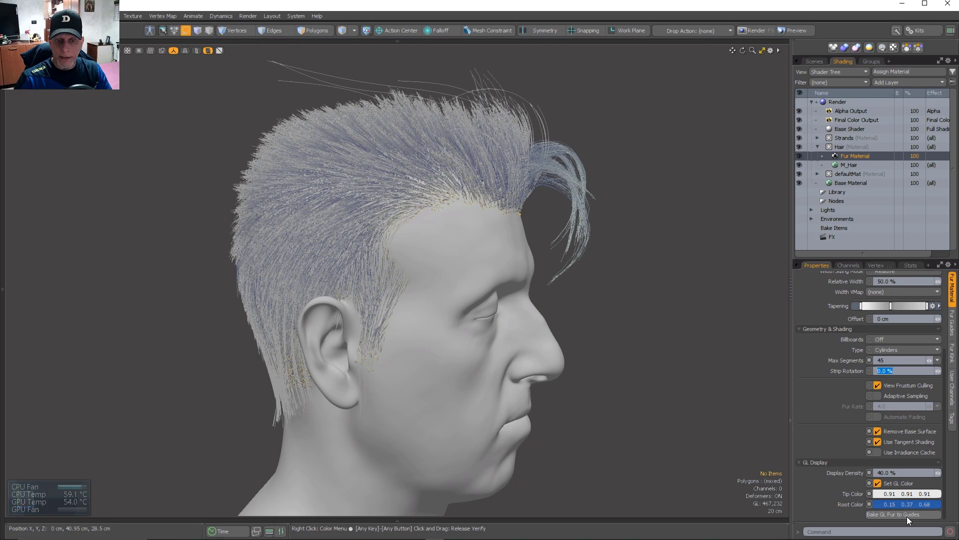
click(907, 515)
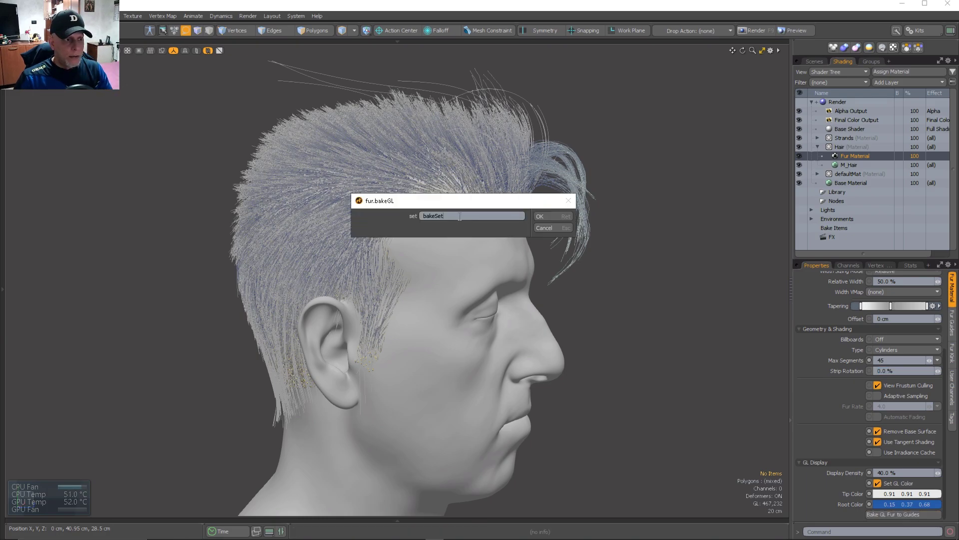
key(ctrl+a)
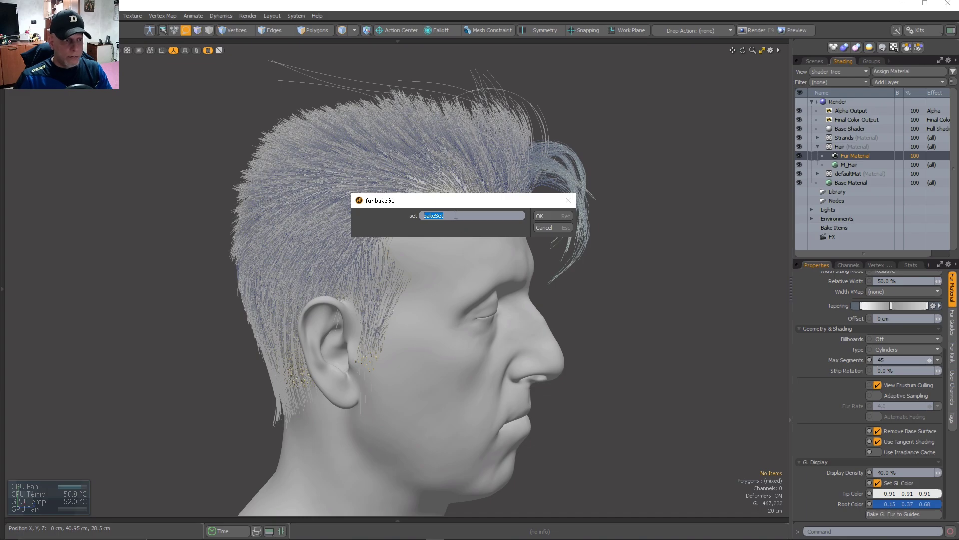
click(459, 216)
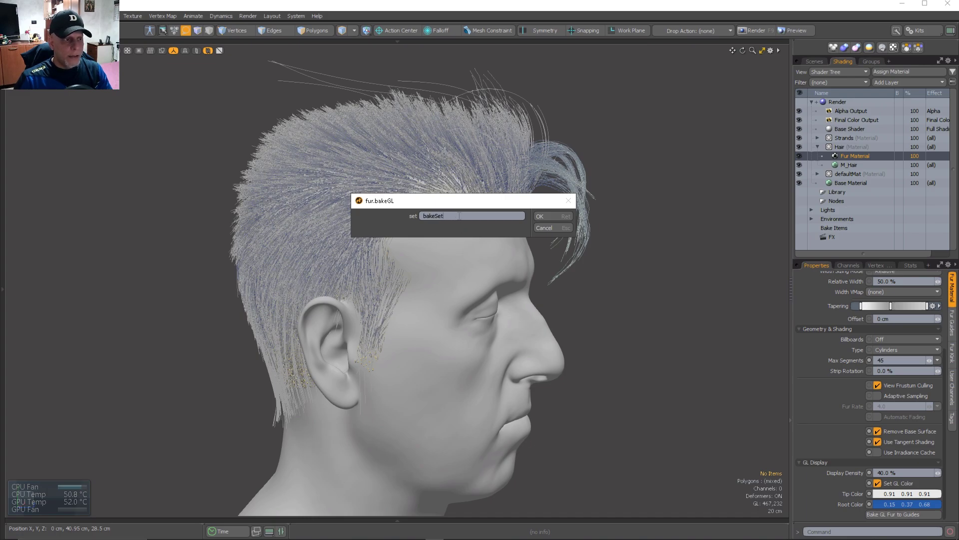
click(561, 216)
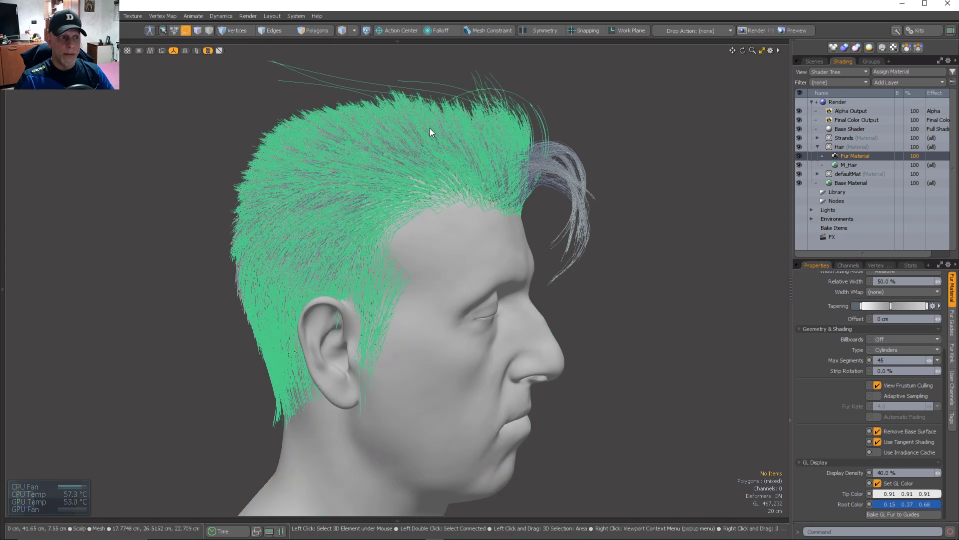
Bake the GL fur of the Strands group's Fur Material to guides with the set name bakeSet
click(817, 138)
click(850, 148)
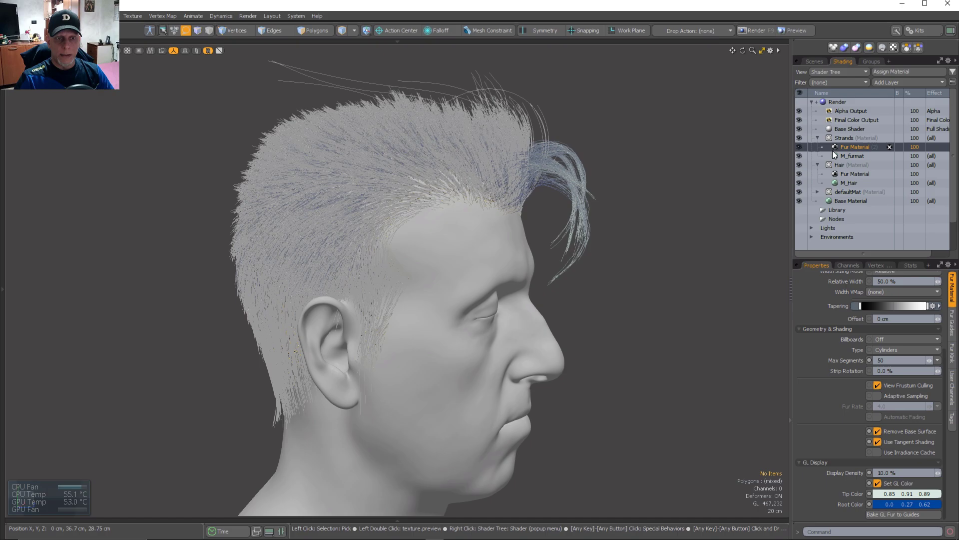
click(891, 514)
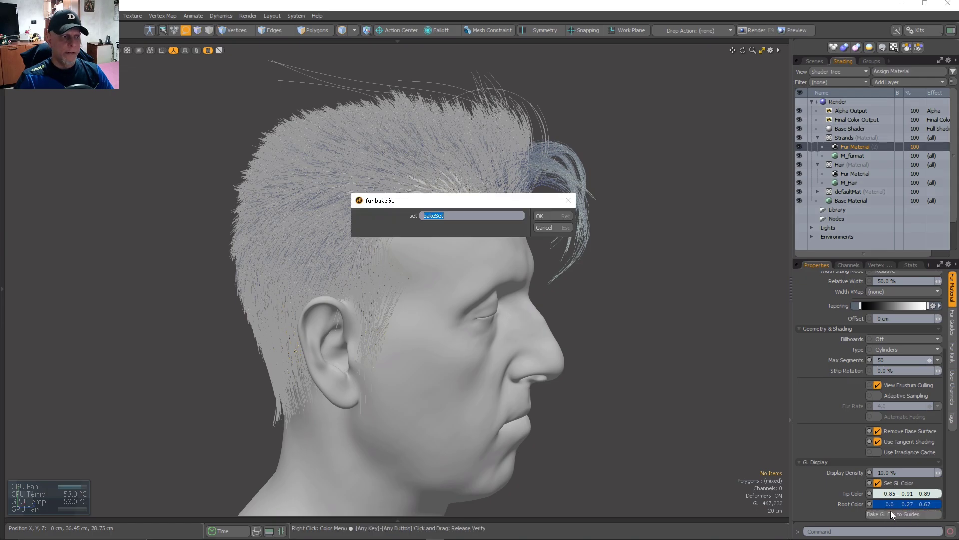
click(463, 216)
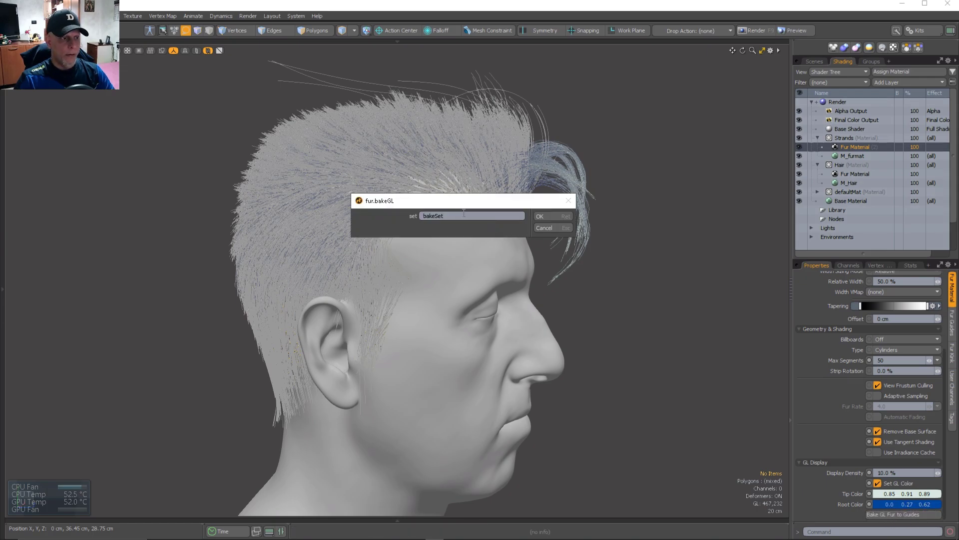
click(550, 215)
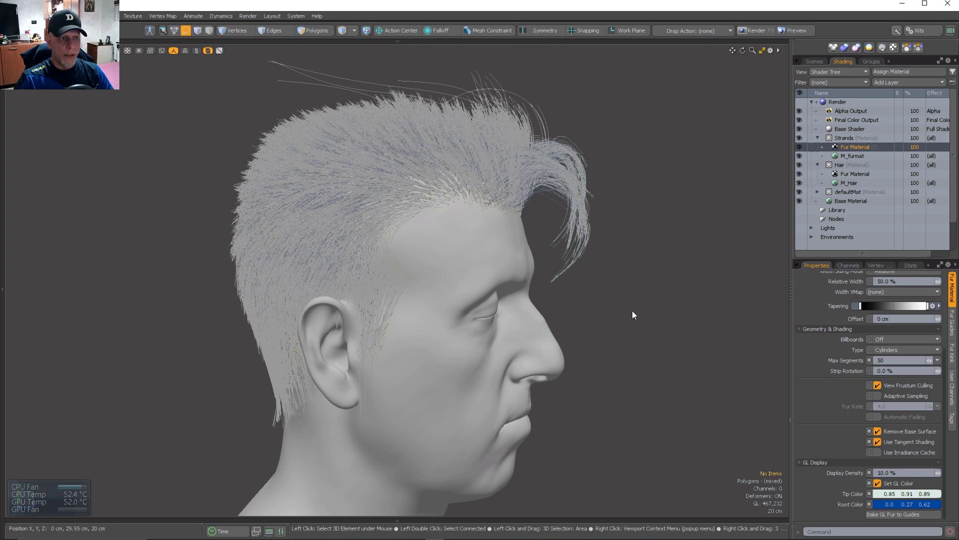
Collapse the Strands and Hair material groups in the Shader Tree and turn off the visibility of both
click(818, 137)
click(818, 146)
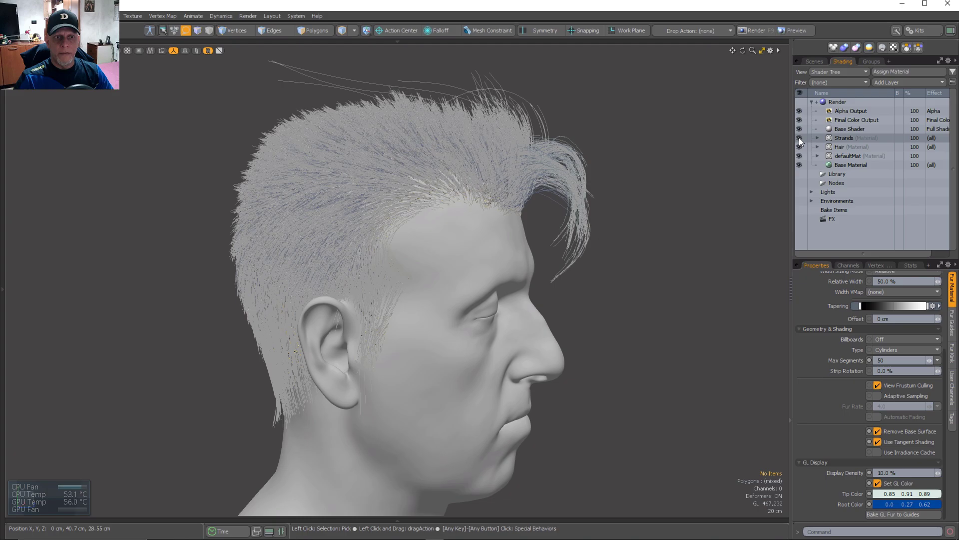
click(799, 138)
click(800, 146)
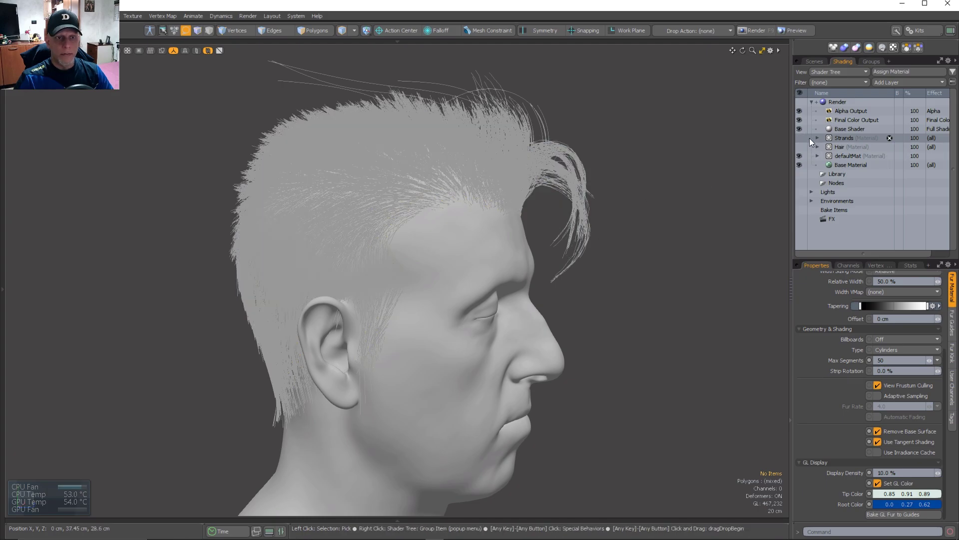
Select the Scalp and front-lock Mesh items together and merge them into a single mesh
alt+drag(707, 300, 492, 182)
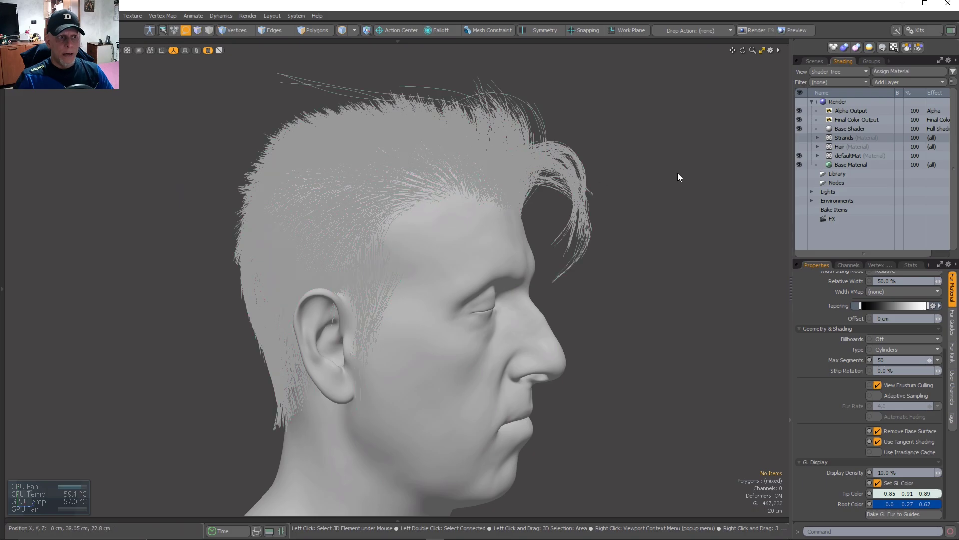
click(355, 120)
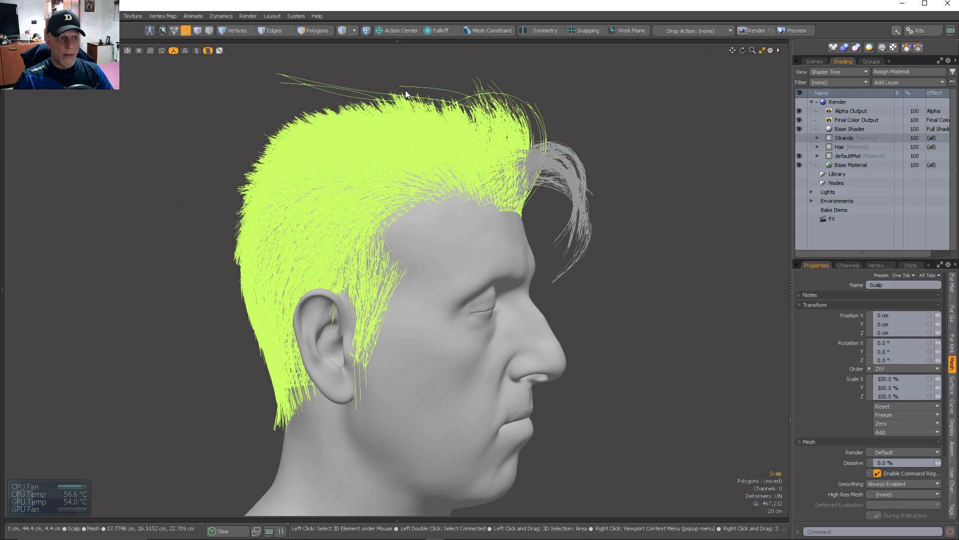
shift+click(603, 183)
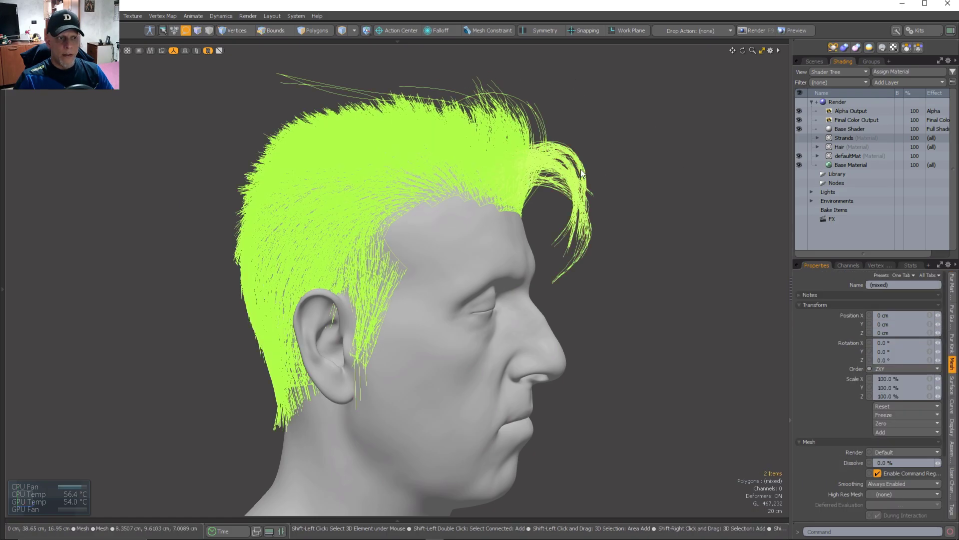
click(817, 60)
click(842, 109)
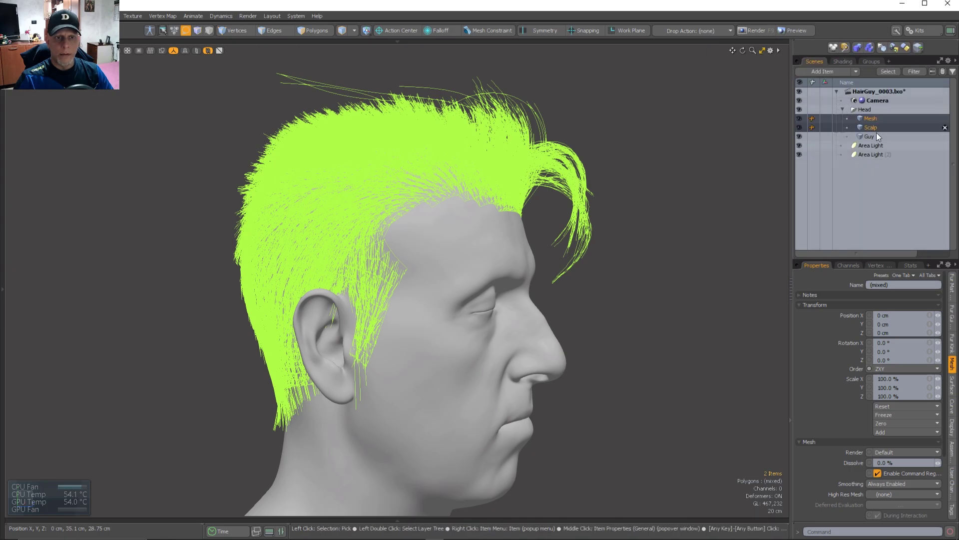
right_click(874, 118)
mouse_move(873, 130)
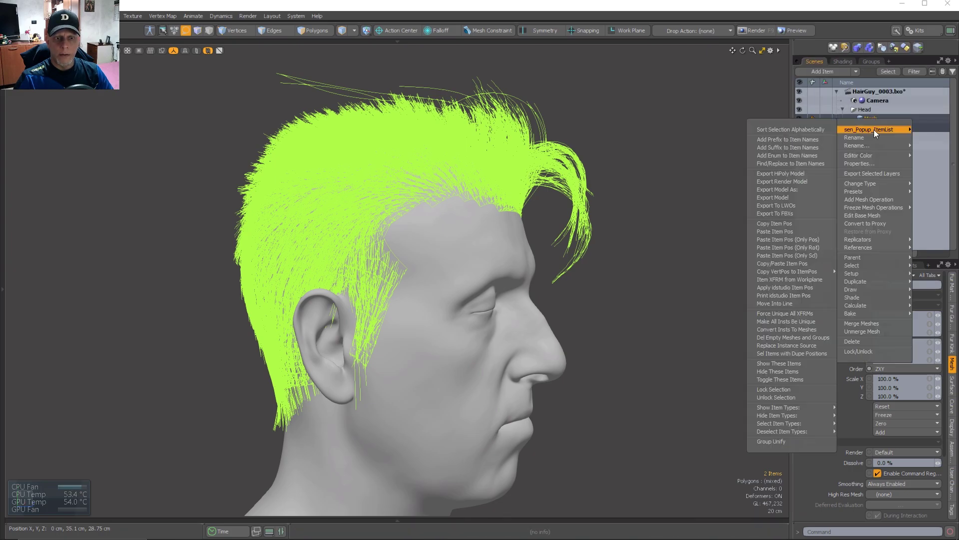
click(862, 324)
click(543, 216)
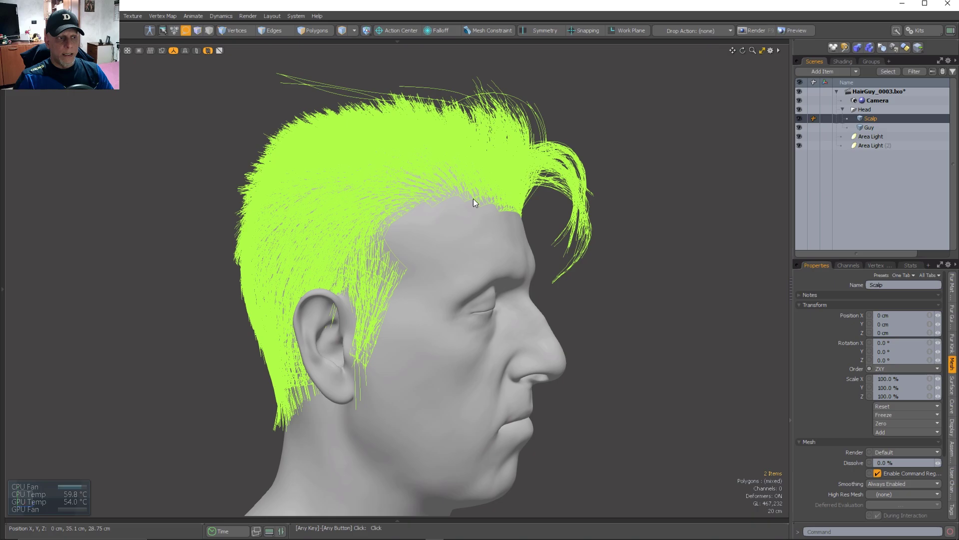
Hide the Guy head mesh and switch to polygon selection on the merged Scalp mesh
scroll(571, 189, up, 3)
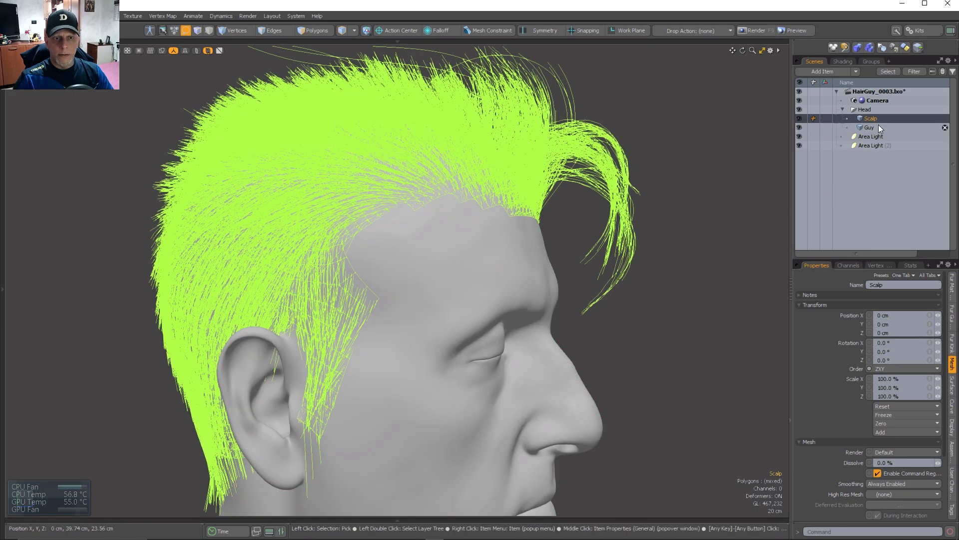
click(799, 127)
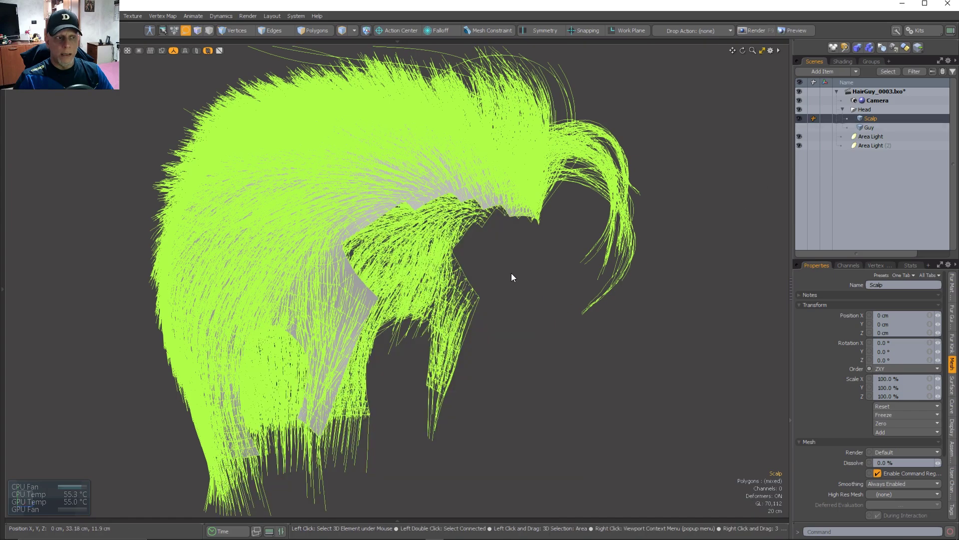
scroll(511, 273, up, 5)
key(3)
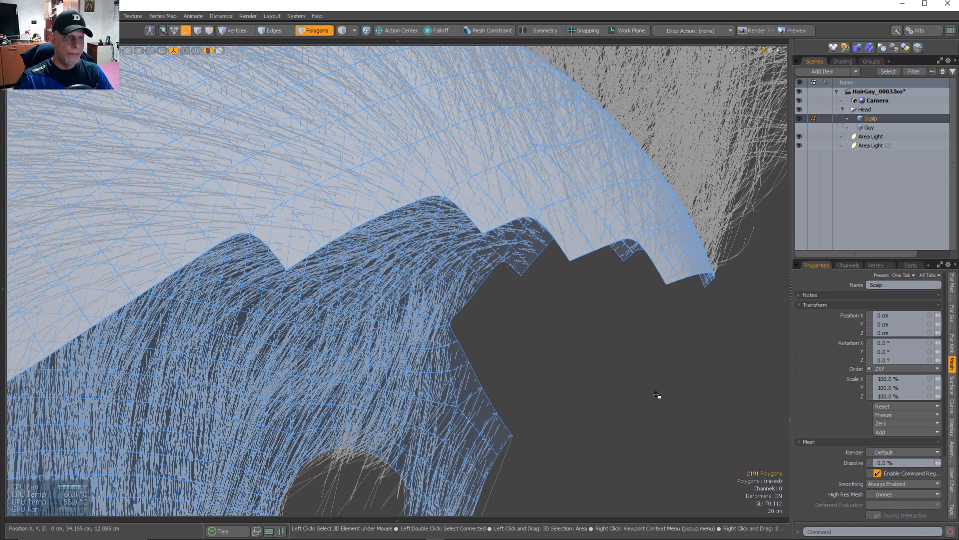
Delete the scalp surface polygons from the merged Scalp mesh, keep only the hair curves, and return to item selection
scroll(593, 366, down, 10)
key(5)
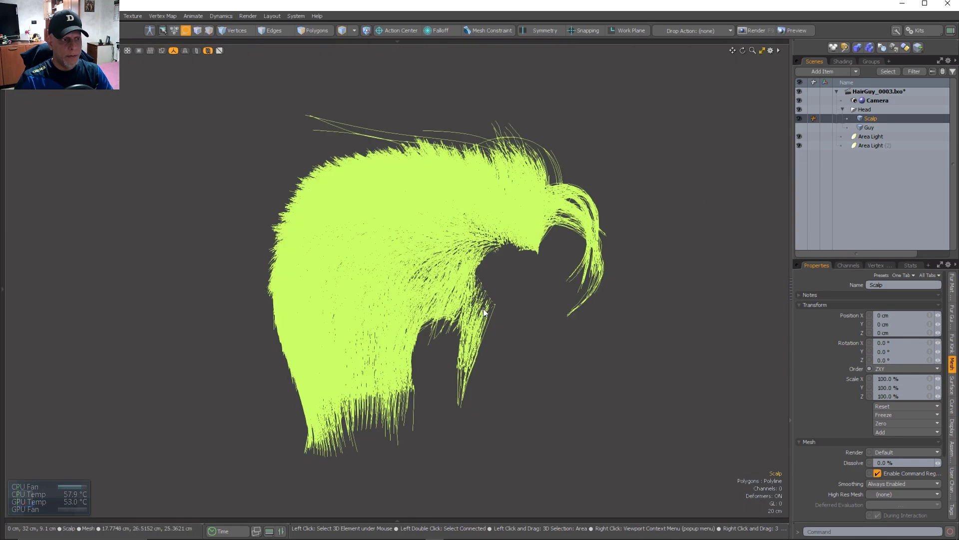
alt+drag(484, 312, 500, 289)
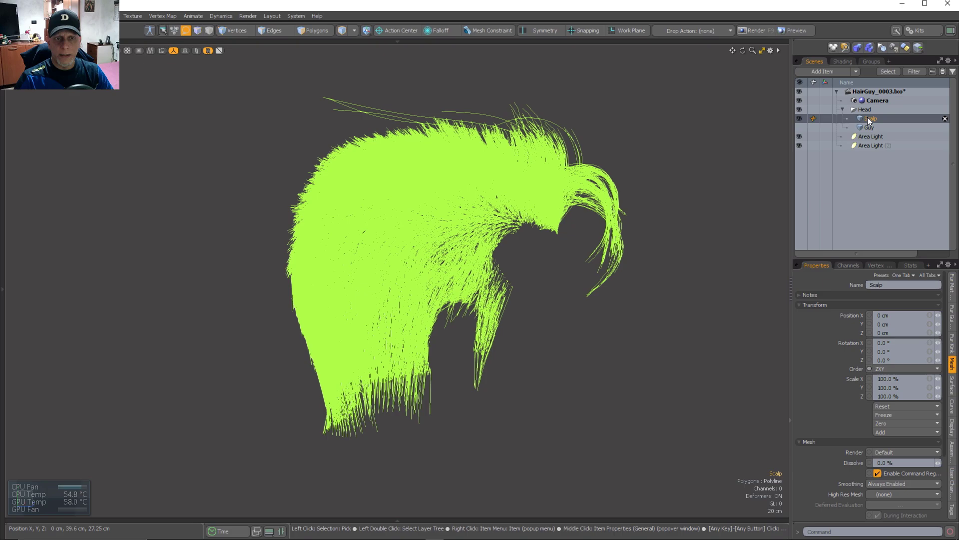
Export the selected Scalp layer in Wavefront OBJ format as HairTest.obj
right_click(873, 120)
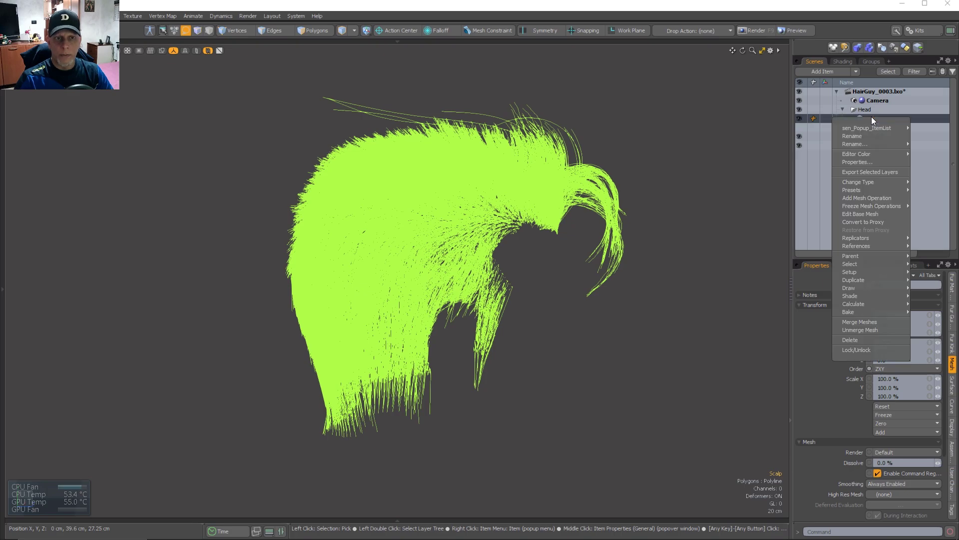
click(859, 171)
click(448, 205)
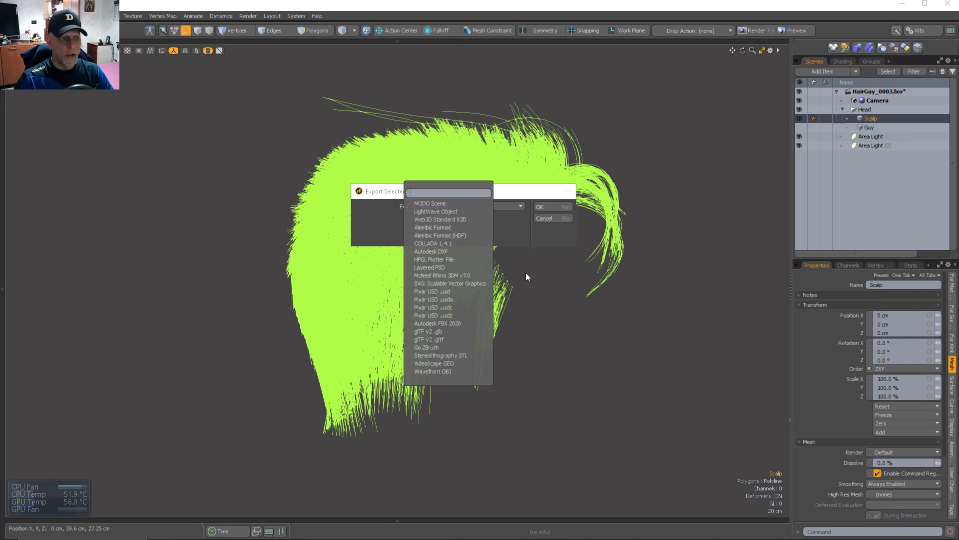
click(429, 370)
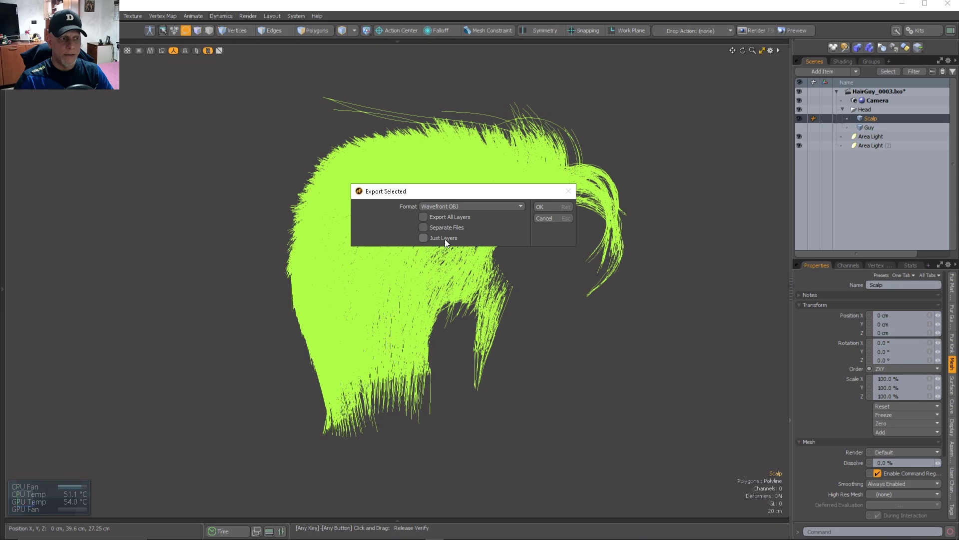
click(552, 205)
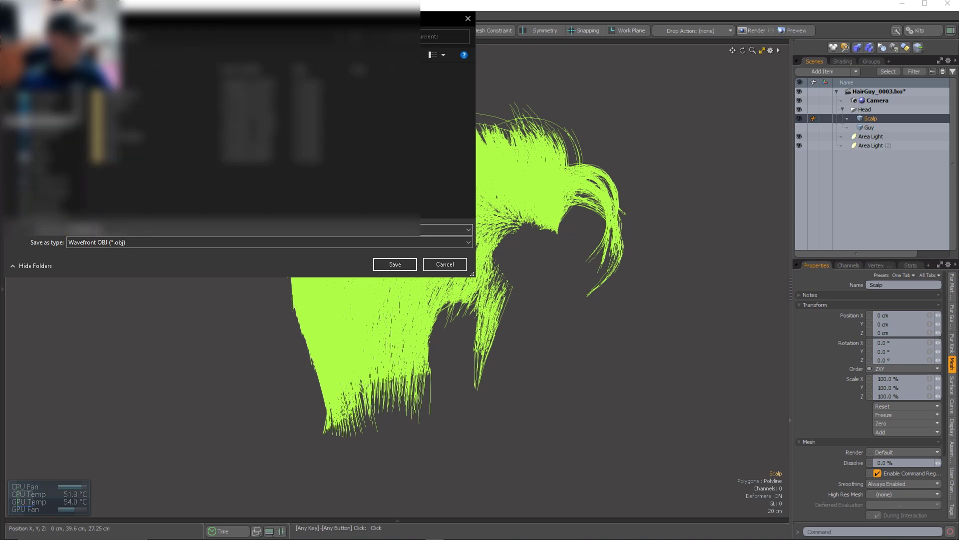
double_click(88, 229)
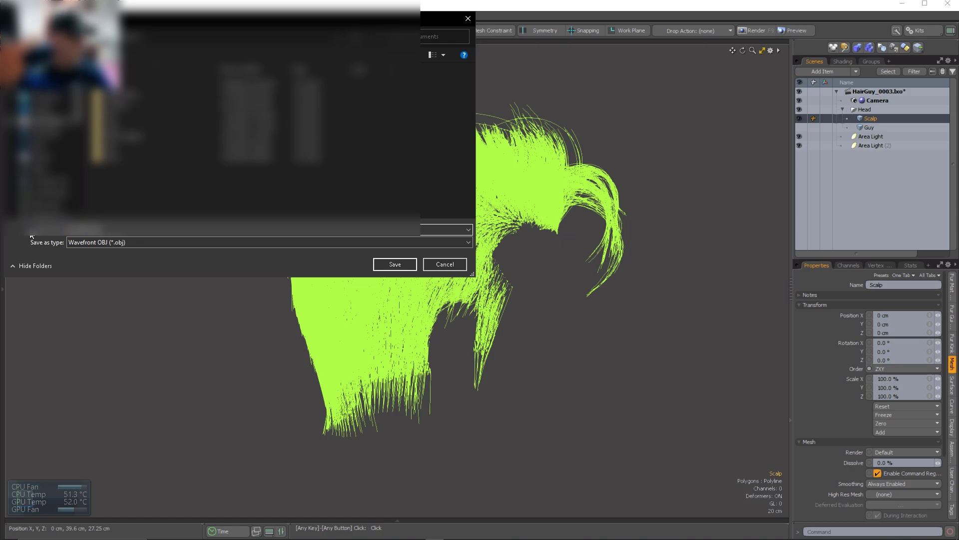
click(395, 263)
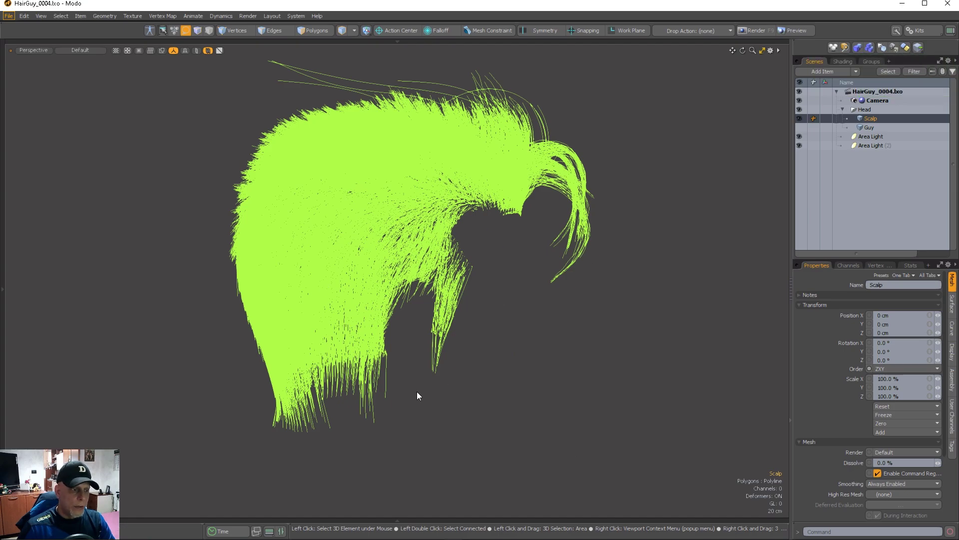
Switch to Blender and delete the default camera, cube and light from the scene
key(super)
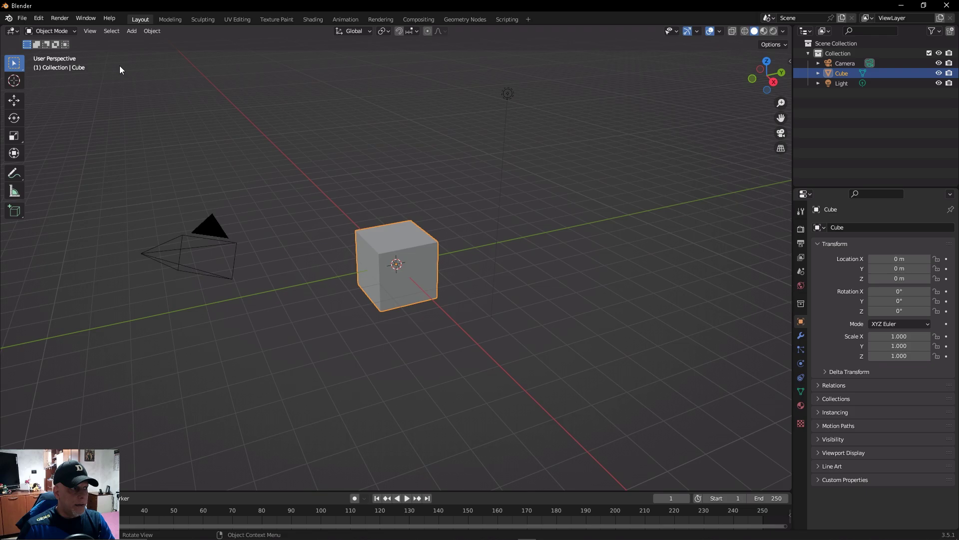
drag(119, 65, 582, 381)
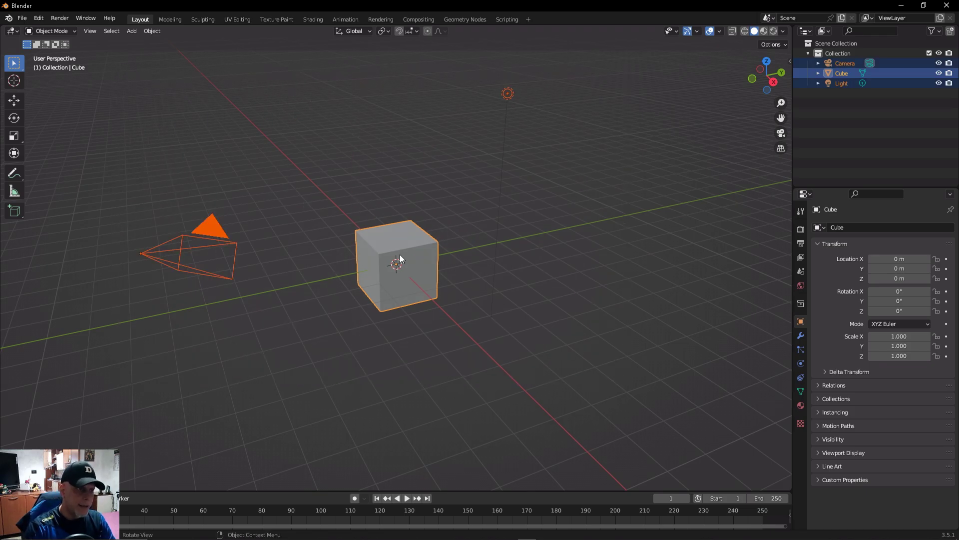
key(Delete)
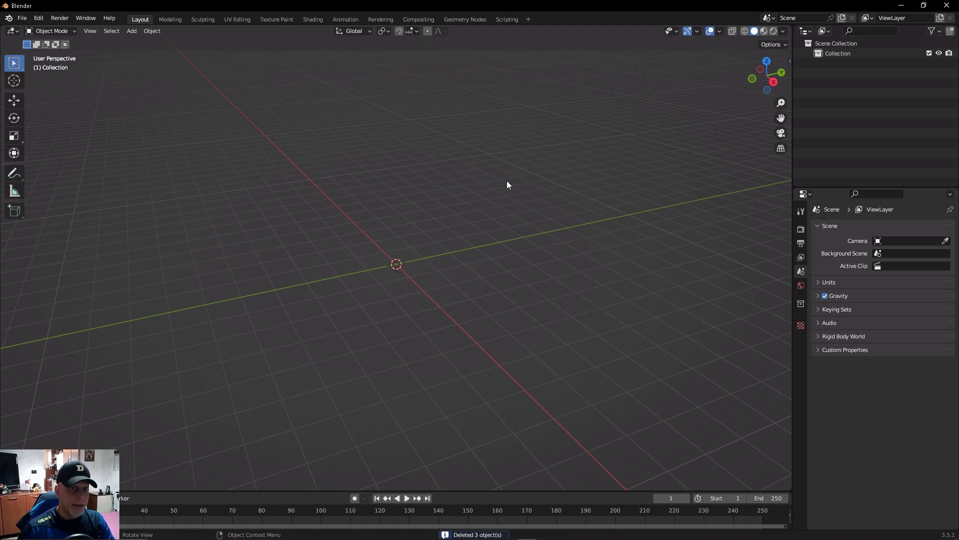
Import HairTest.obj into the Collection with the legacy Wavefront importer, setting the geometry option to Keep Vert Order
click(819, 53)
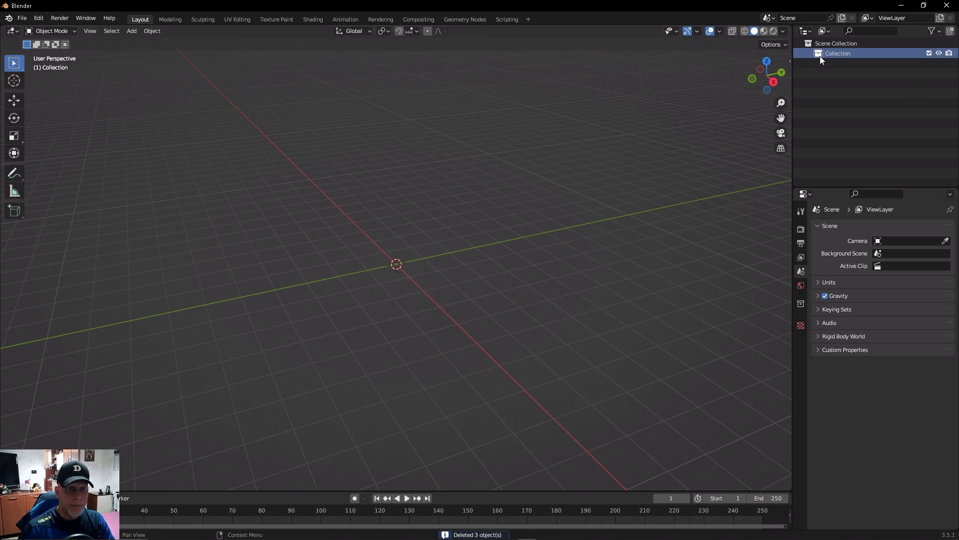
click(24, 19)
mouse_move(58, 152)
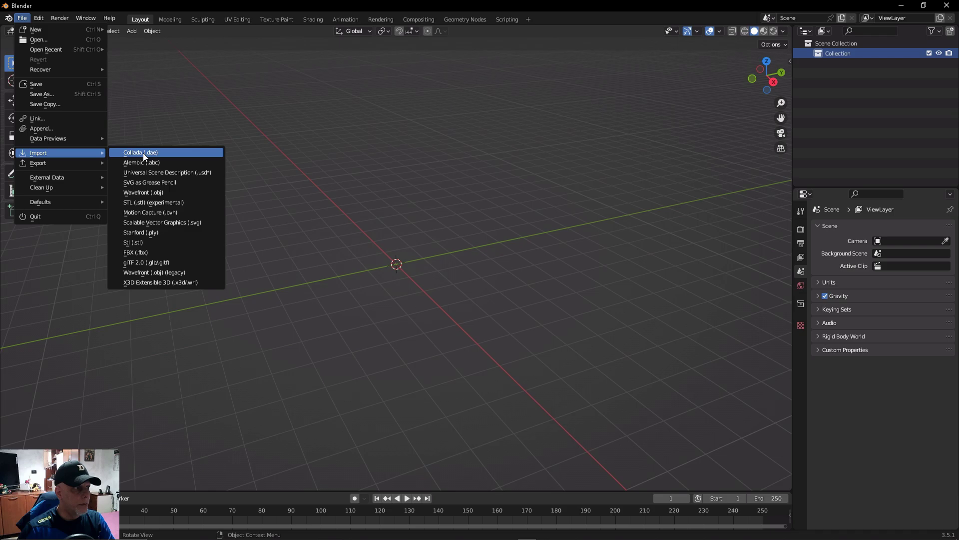
click(155, 272)
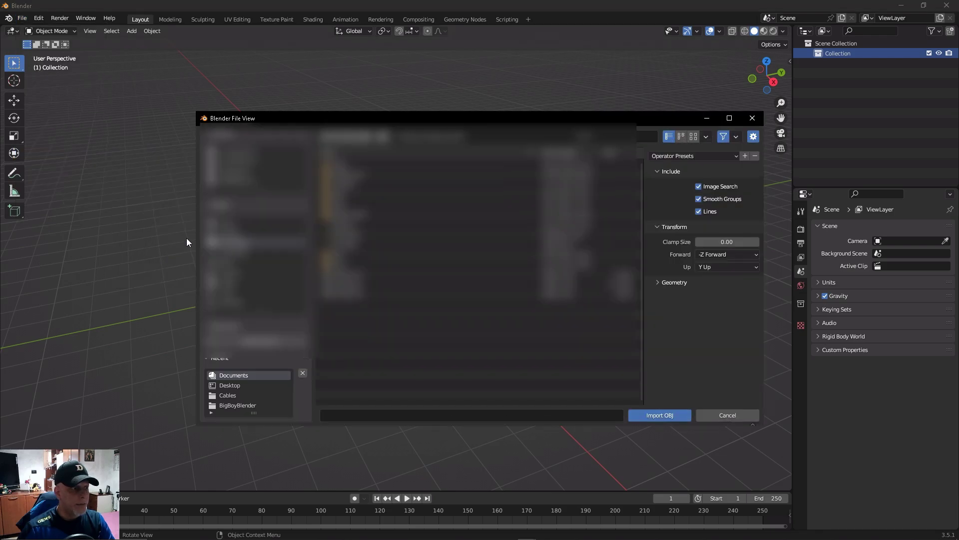
click(347, 294)
click(352, 286)
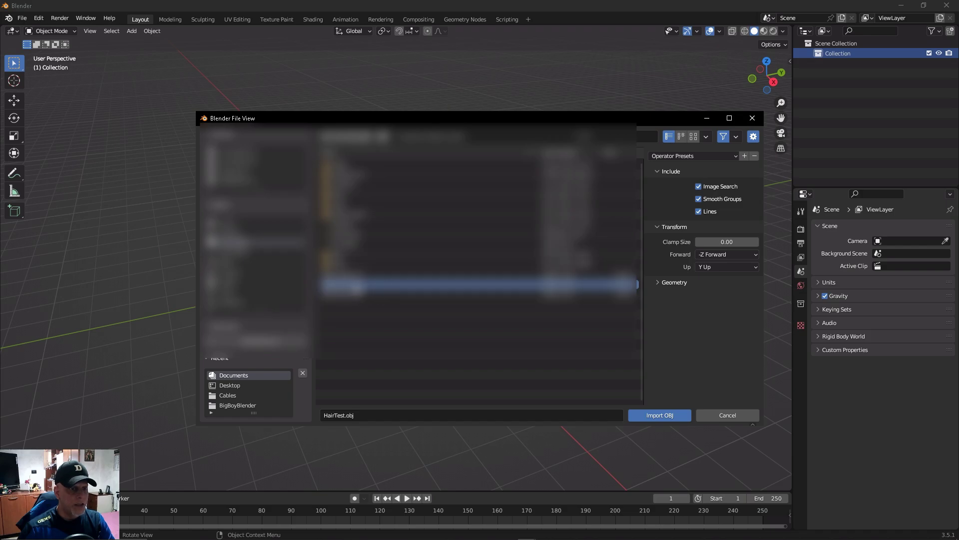
click(658, 282)
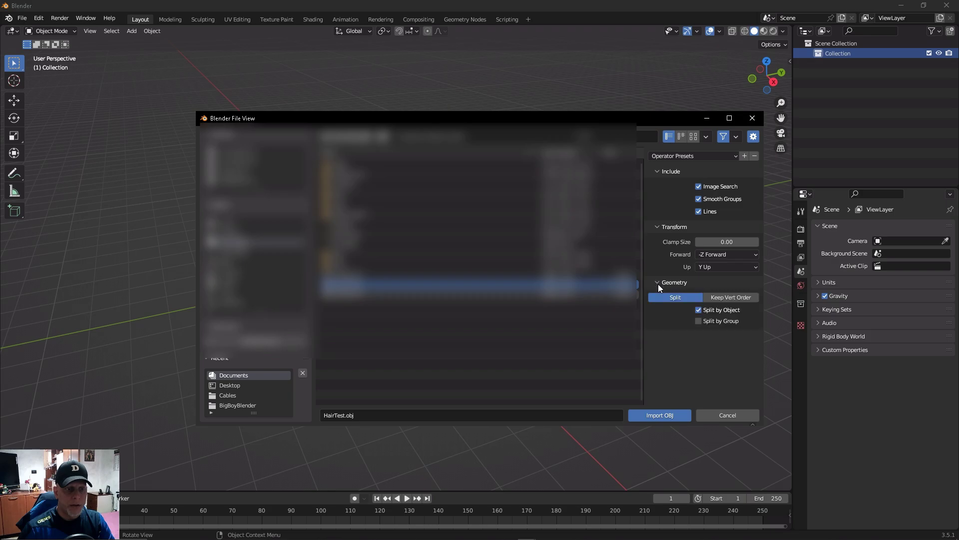
click(725, 298)
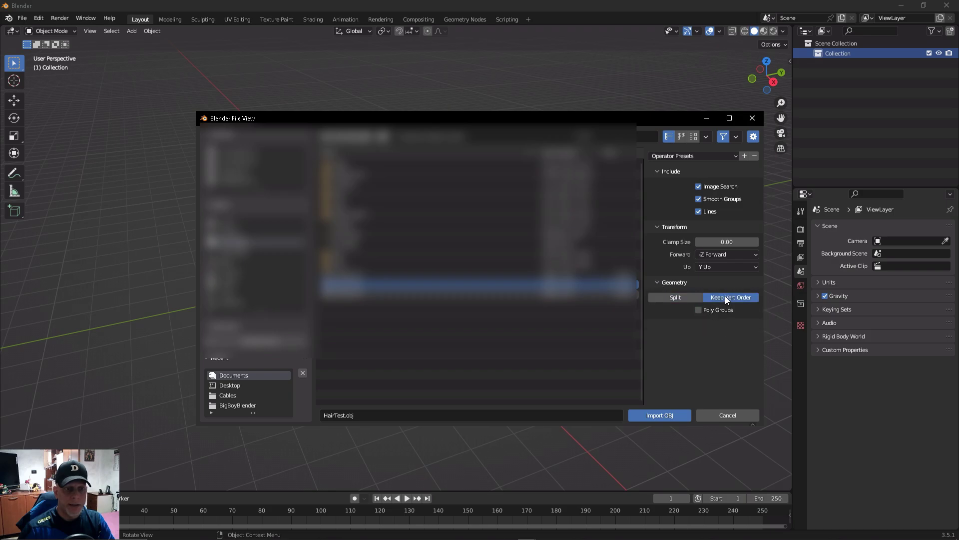
click(660, 415)
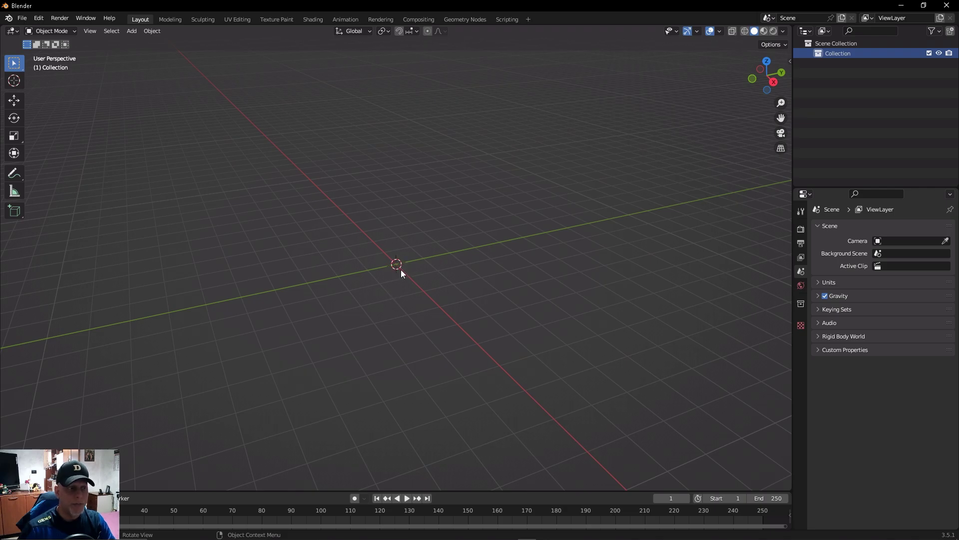
Inspect the imported HairTest mesh and delete it from the scene
key(KP_Decimal)
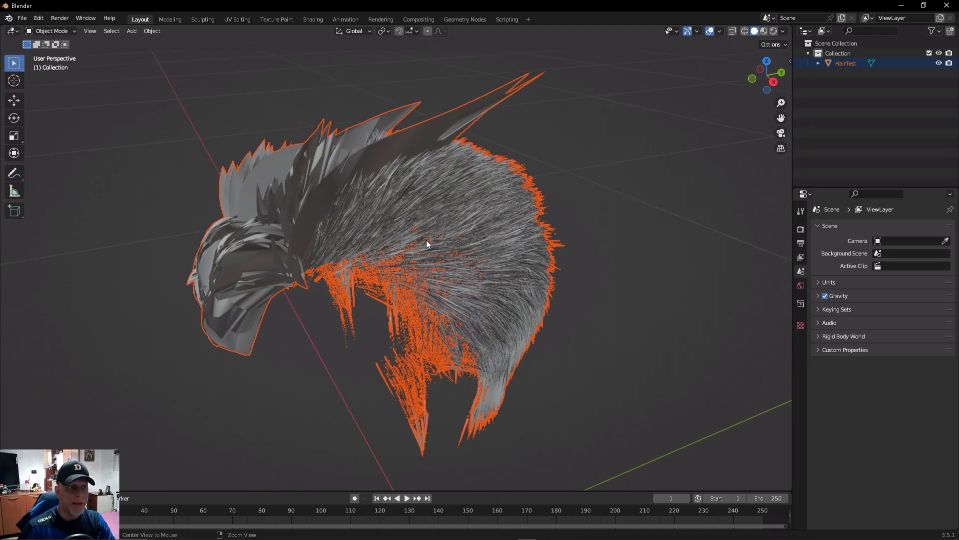
middle_drag(427, 244, 353, 160)
scroll(434, 182, up, 4)
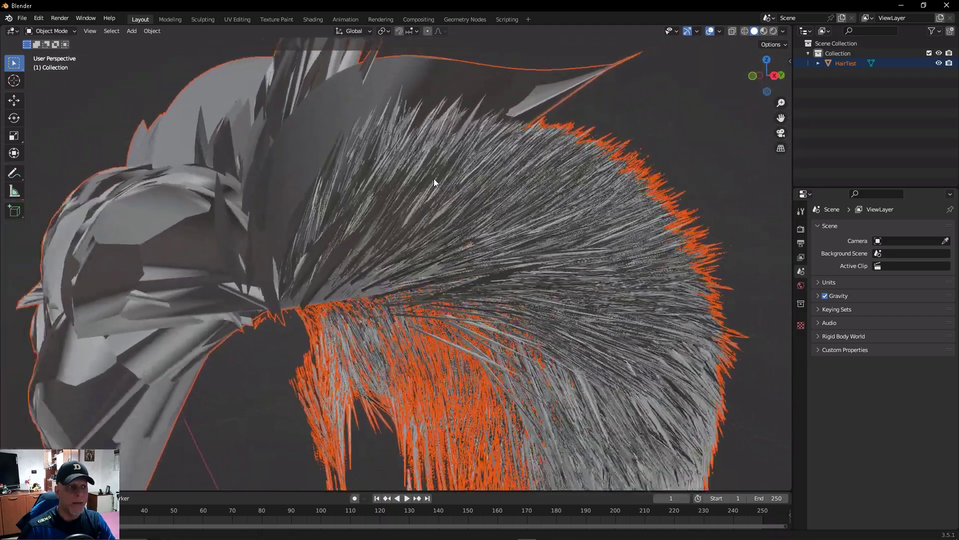
scroll(434, 182, down, 5)
middle_drag(488, 225, 296, 196)
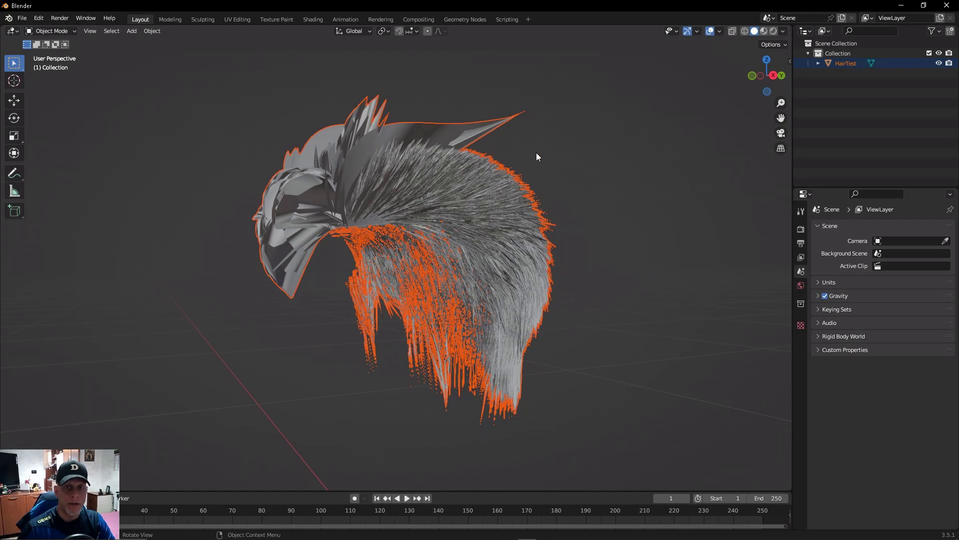
click(480, 206)
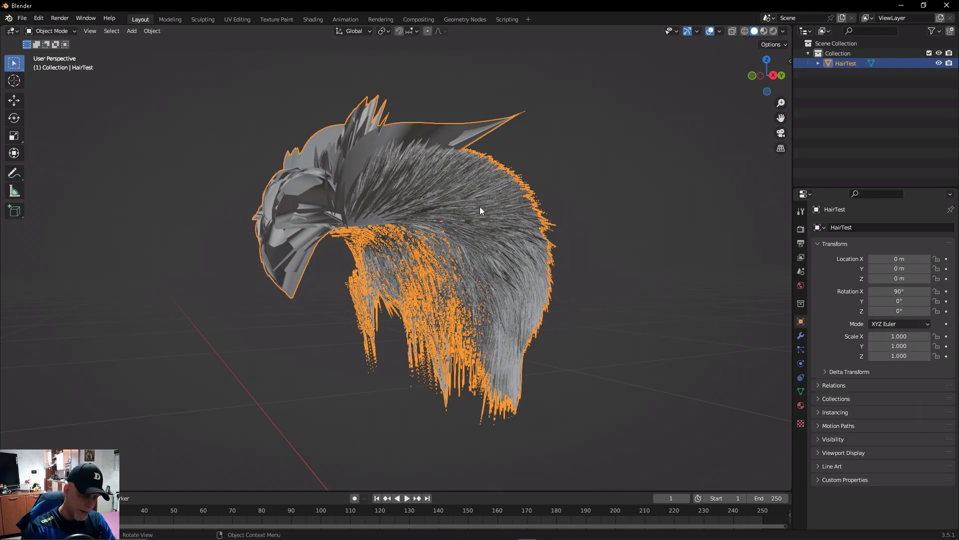
key(Delete)
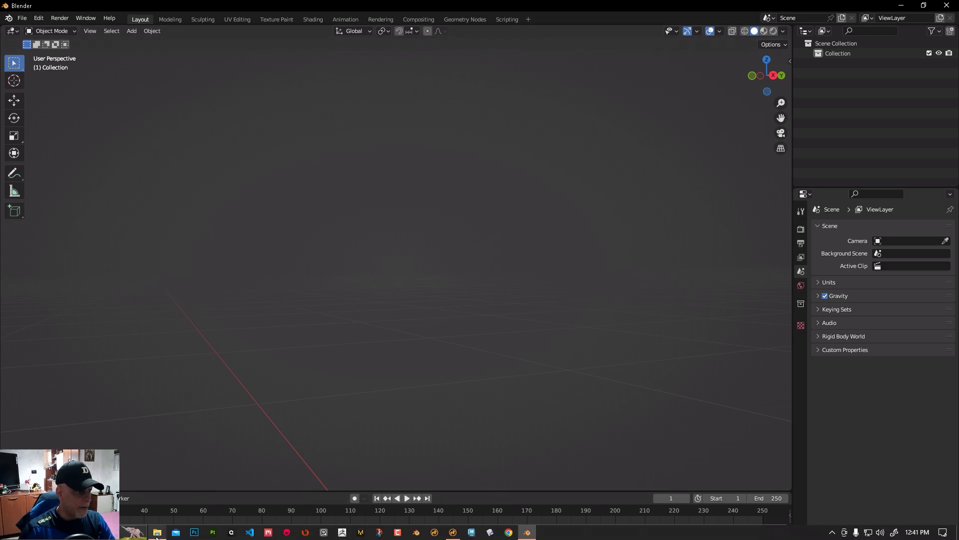
Open HairTest.obj in Notepad++, examine the prefix of the face lines near the file's end, and return to the first line
click(157, 532)
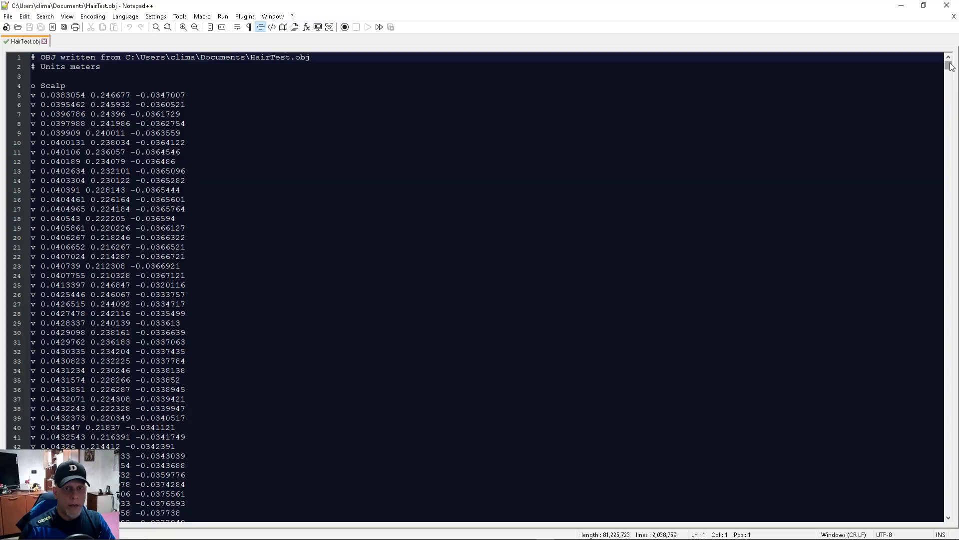
drag(948, 65, 948, 497)
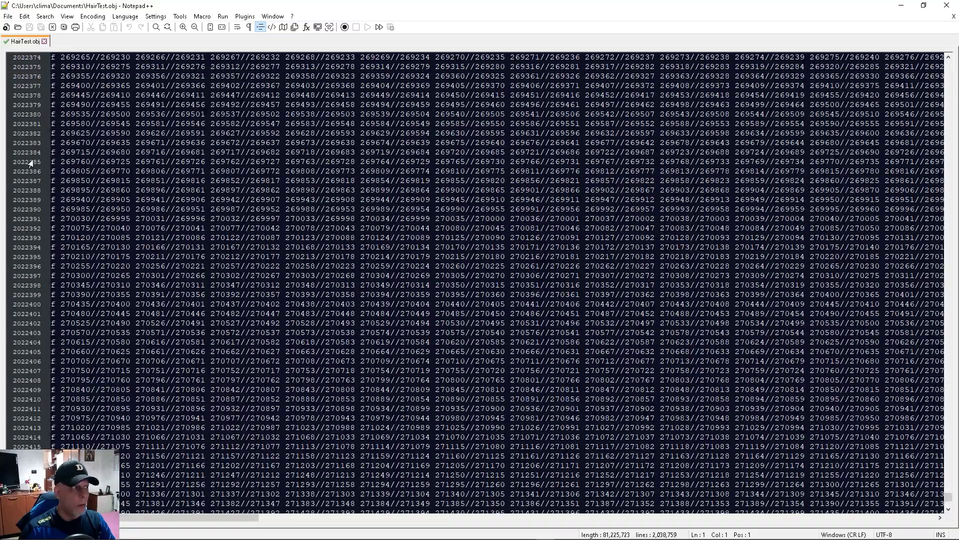
drag(57, 57, 51, 58)
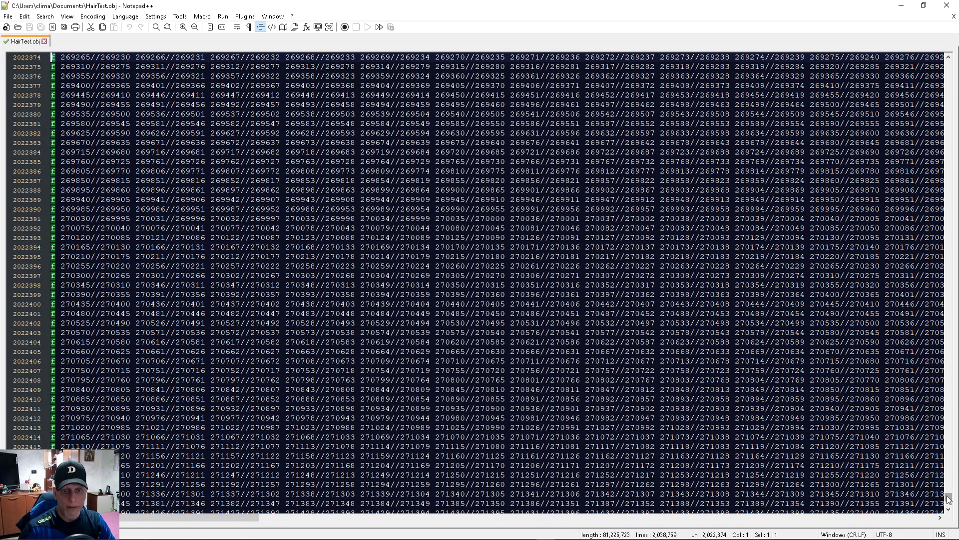
drag(948, 501, 947, 63)
click(321, 60)
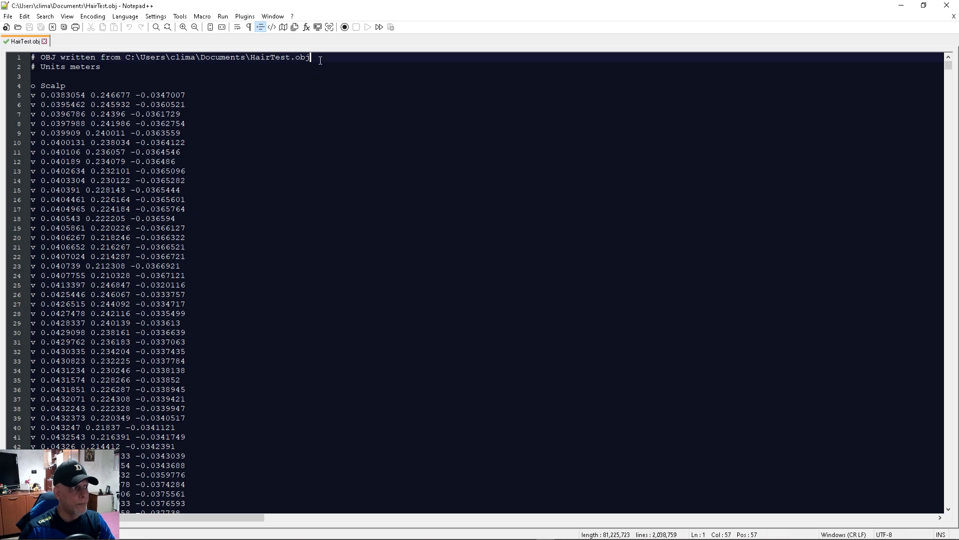
Replace every "f" in HairTest.obj with "l" throughout the whole file and save it
click(50, 17)
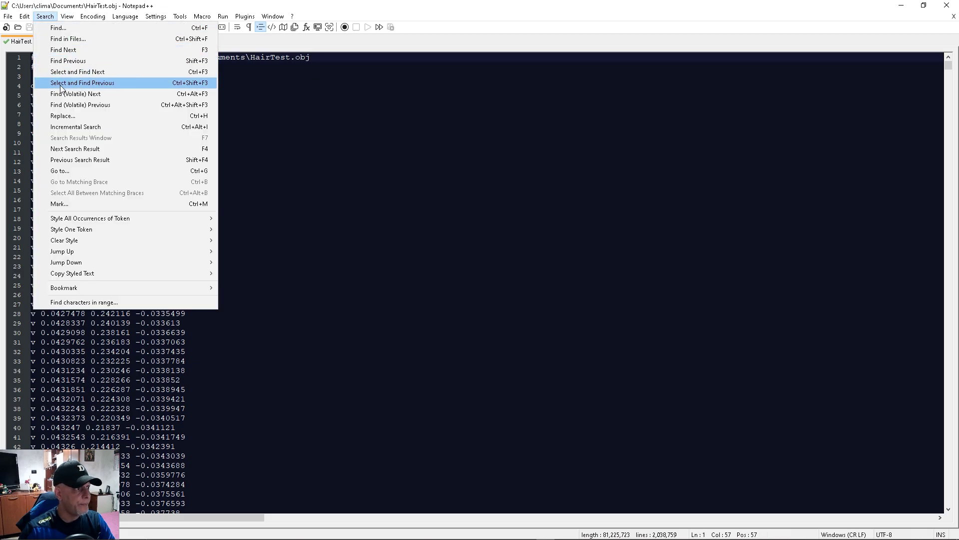
click(61, 116)
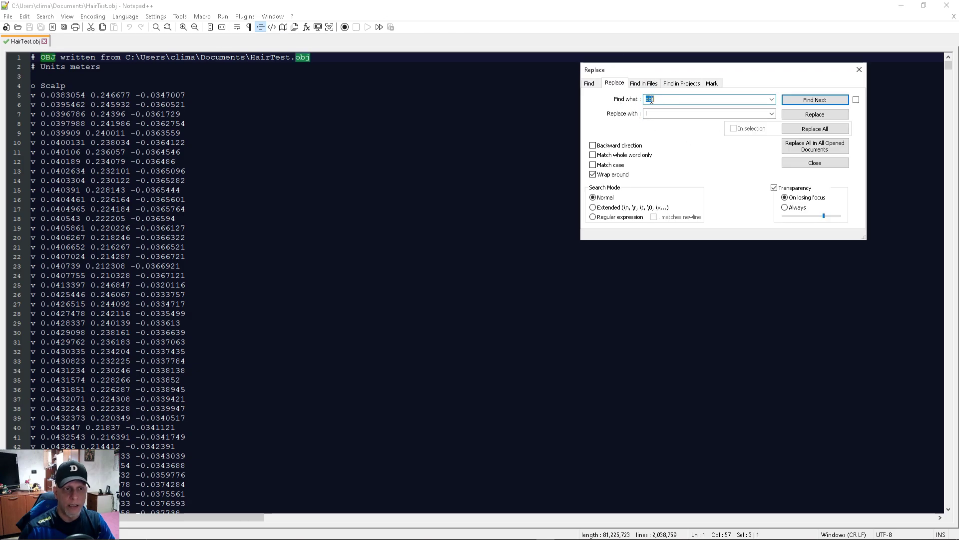
text(f)
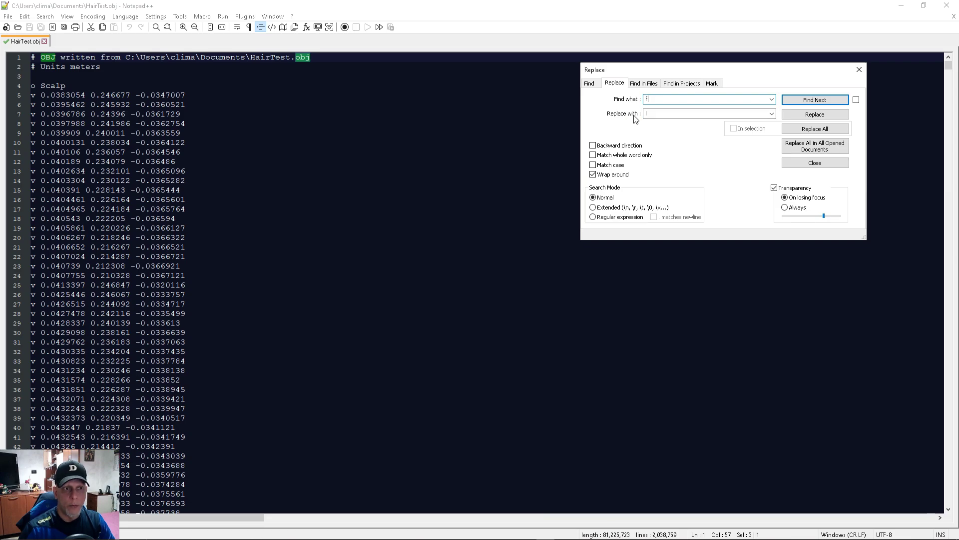
click(656, 115)
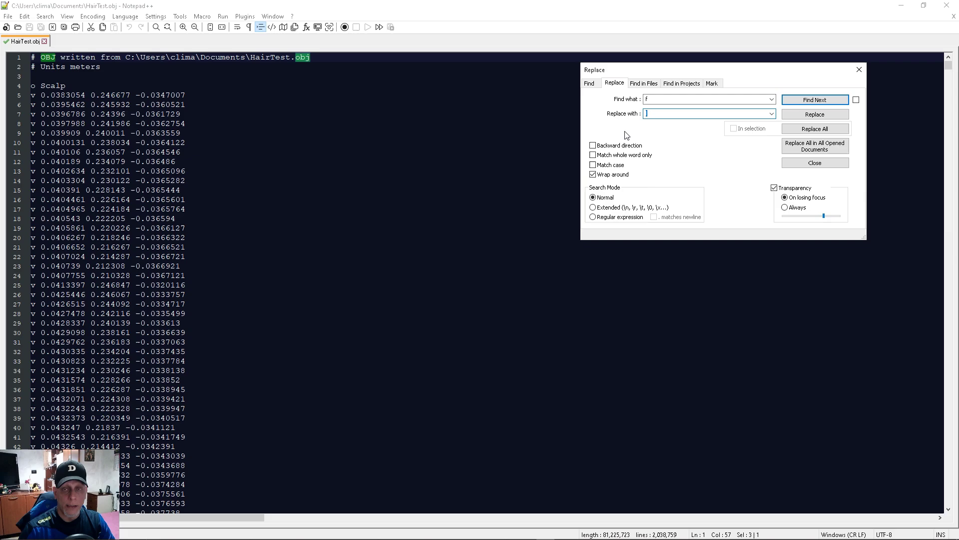
click(815, 130)
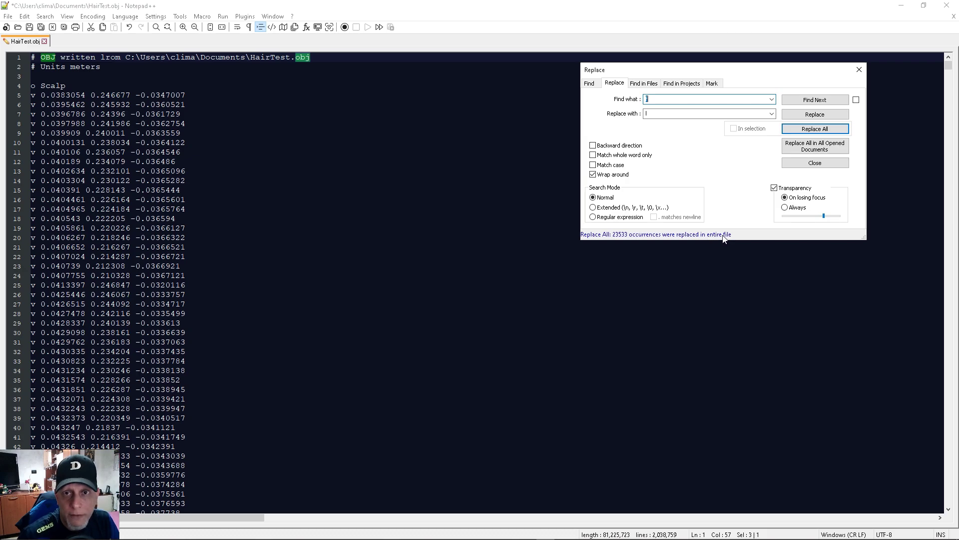
click(822, 162)
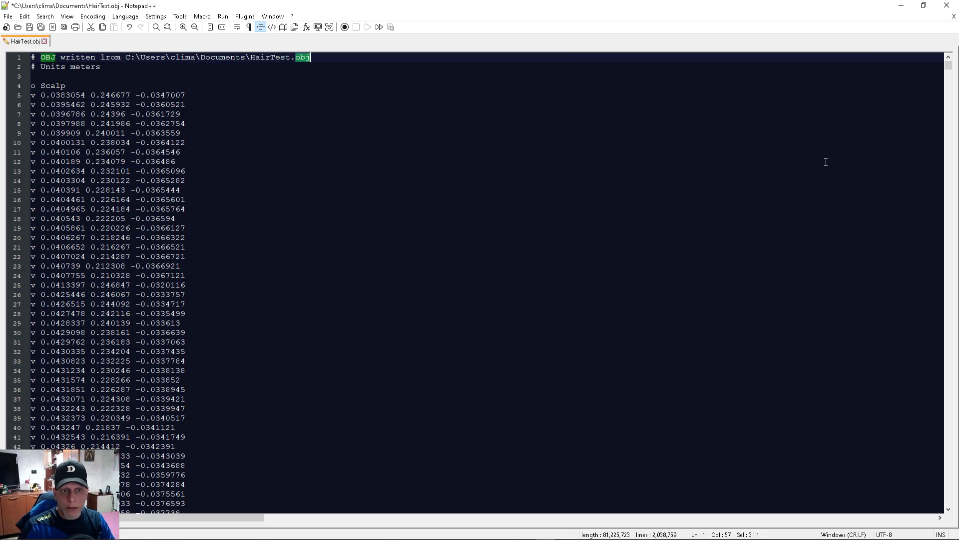
click(30, 27)
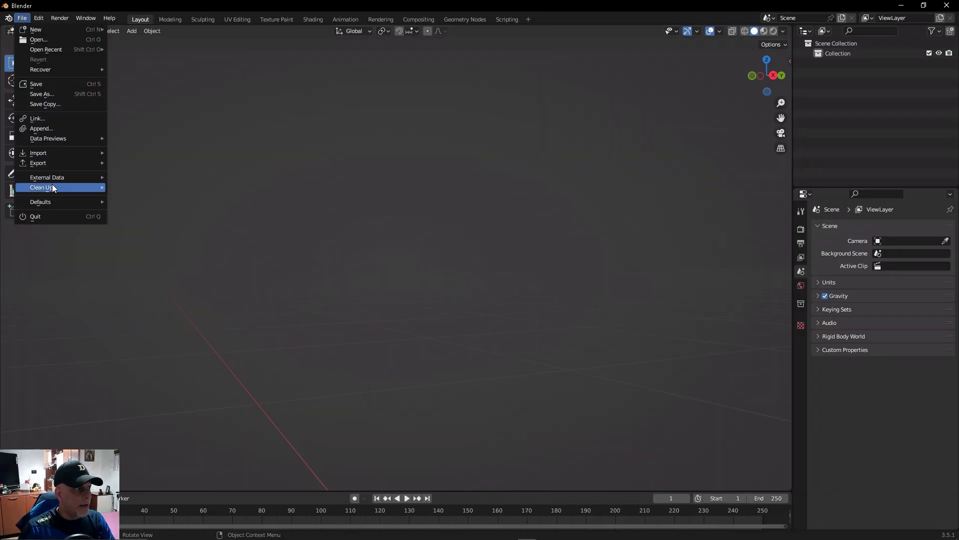
Import the edited HairTest.obj with the legacy Wavefront importer, keeping the vertex order in the geometry options
mouse_move(52, 154)
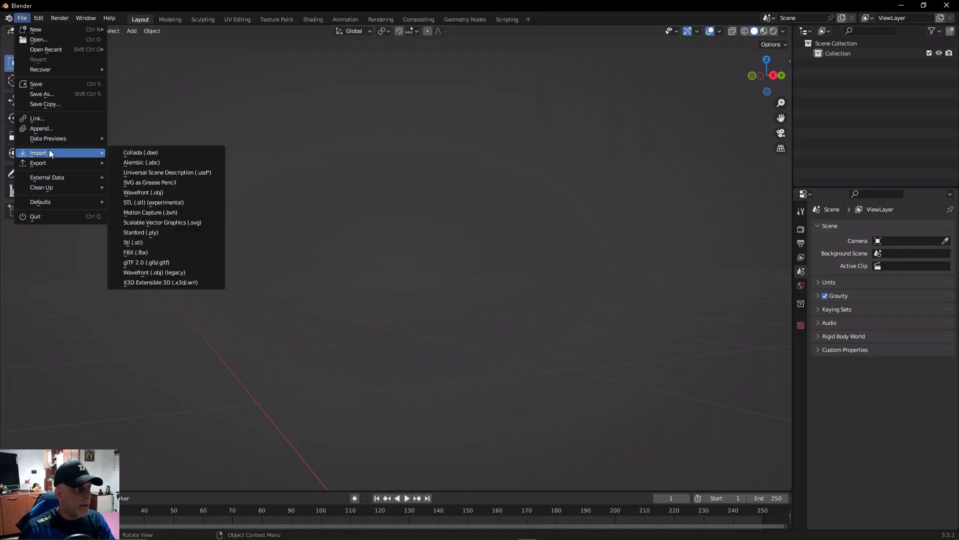
click(144, 273)
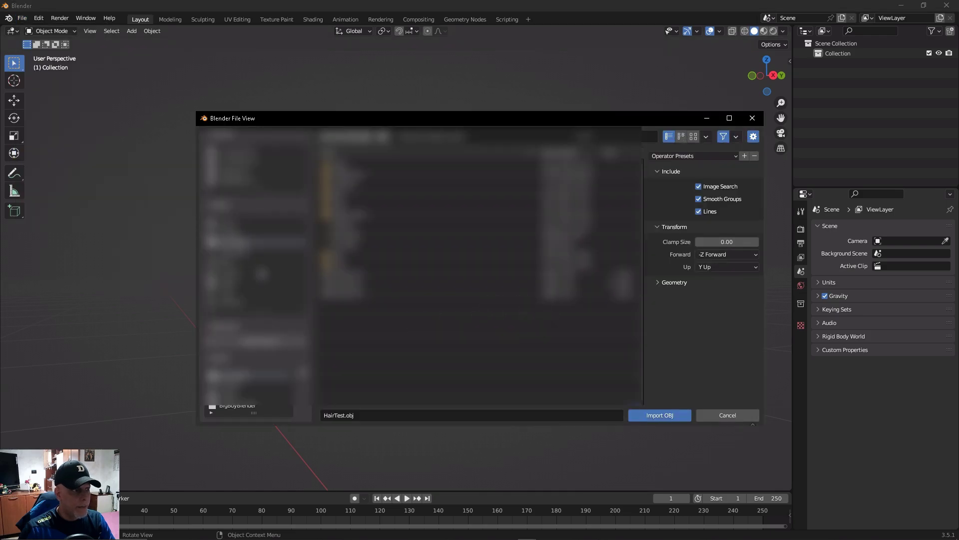
click(350, 285)
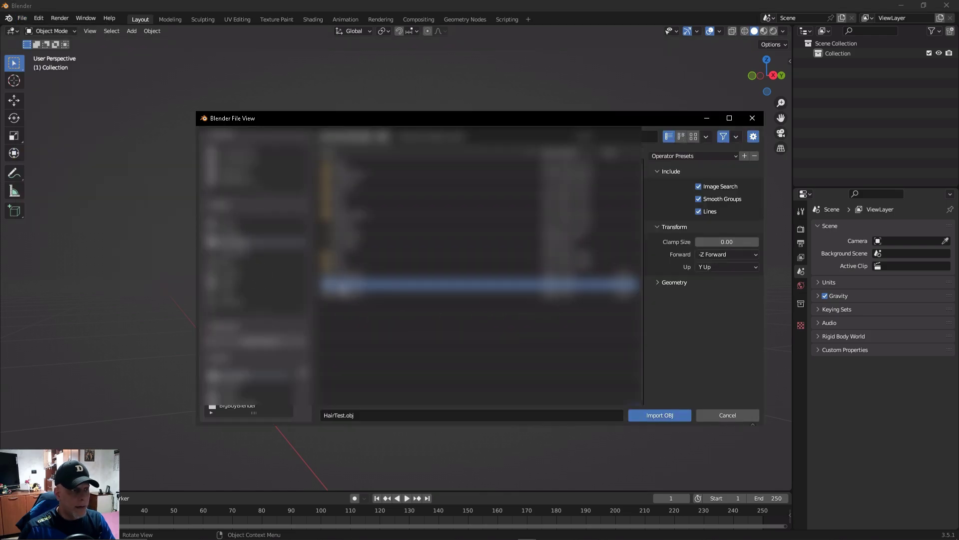
click(657, 282)
click(740, 298)
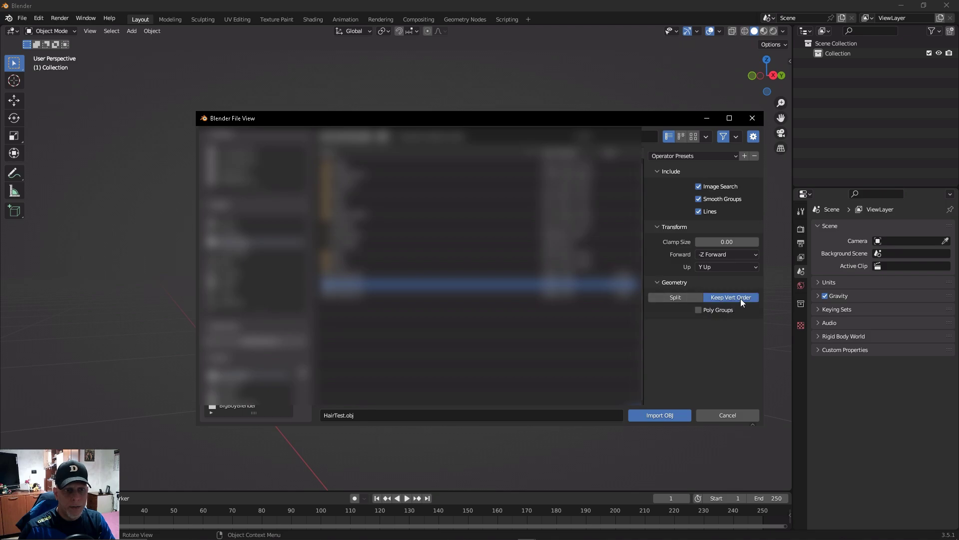
click(649, 415)
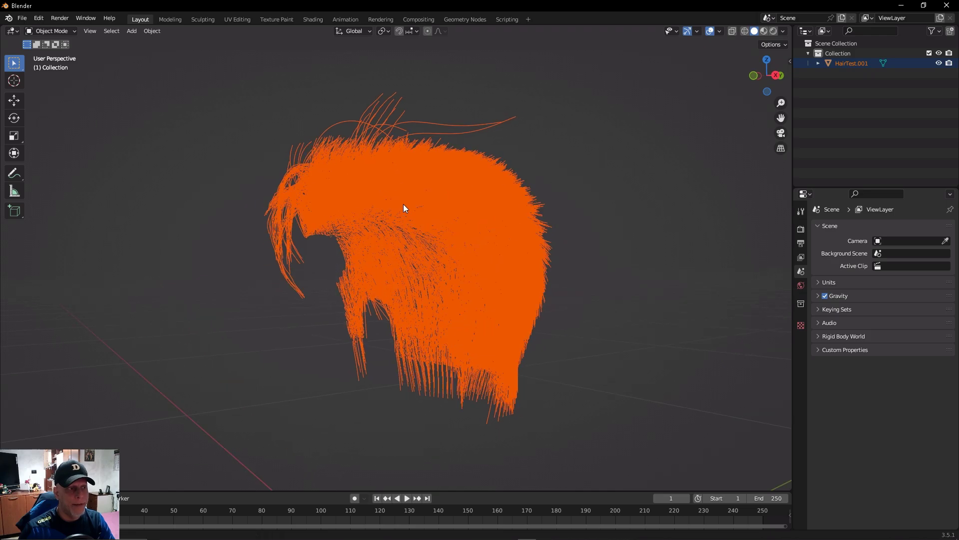
Select the imported hair mesh, enter Edit Mode and separate it by loose parts
mouse_move(403, 204)
middle_down()
mouse_move(362, 218)
mouse_move(417, 200)
middle_up()
click(418, 200)
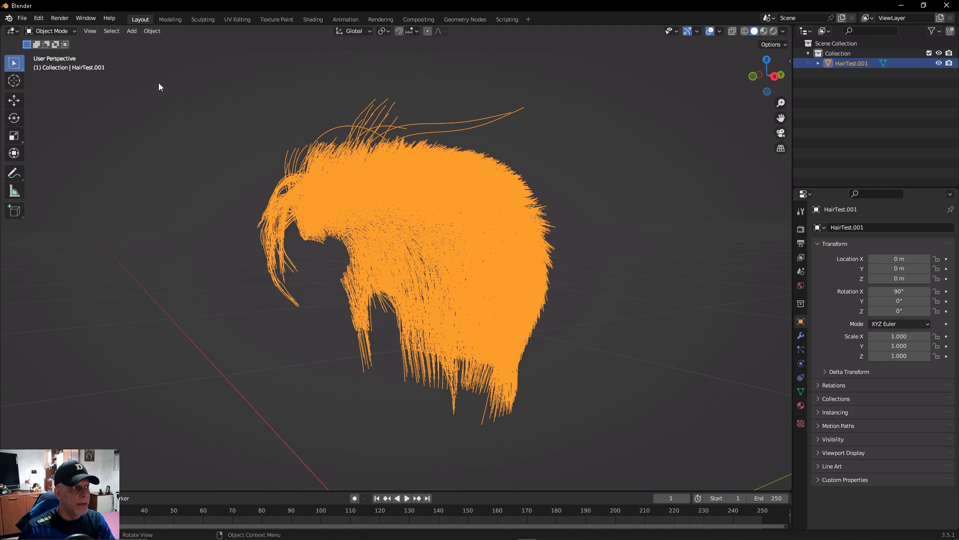
click(49, 32)
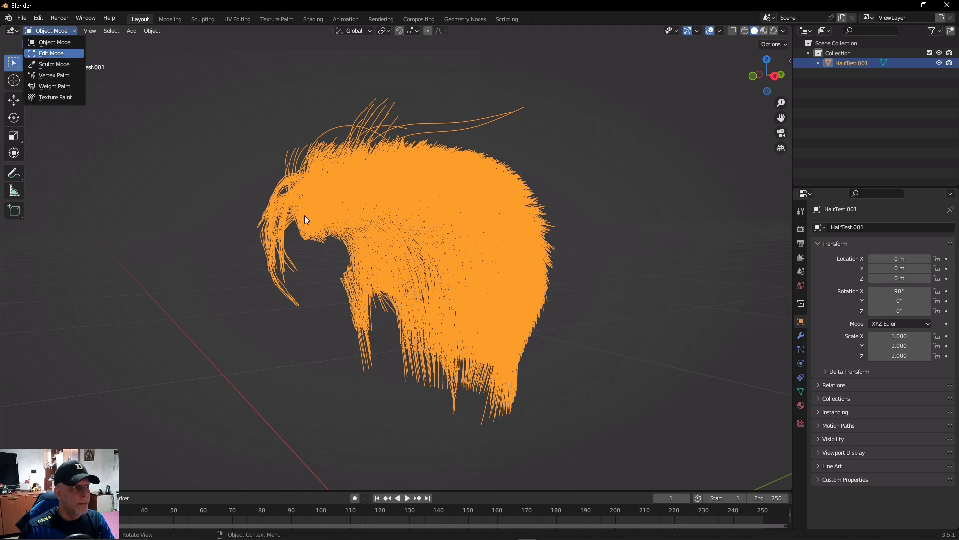
key(Tab)
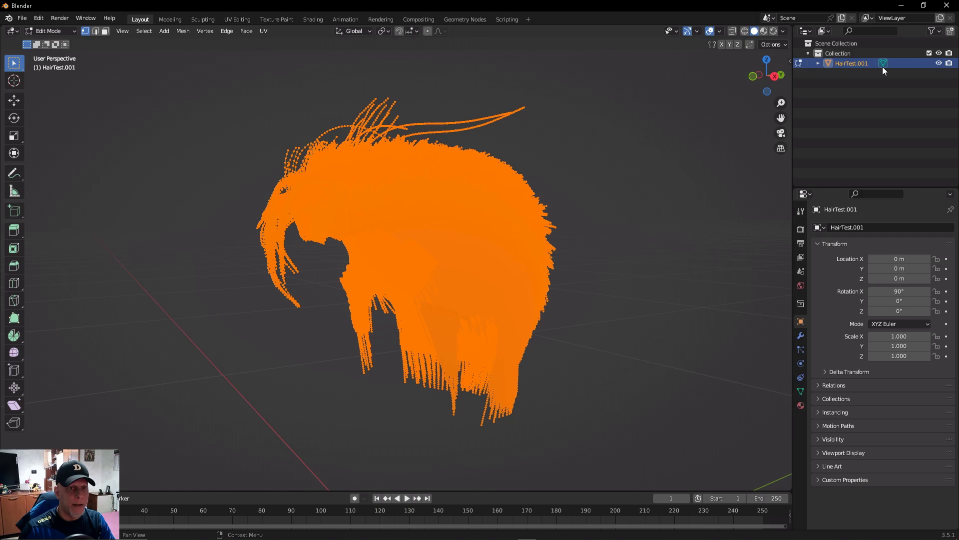
click(190, 35)
mouse_move(200, 122)
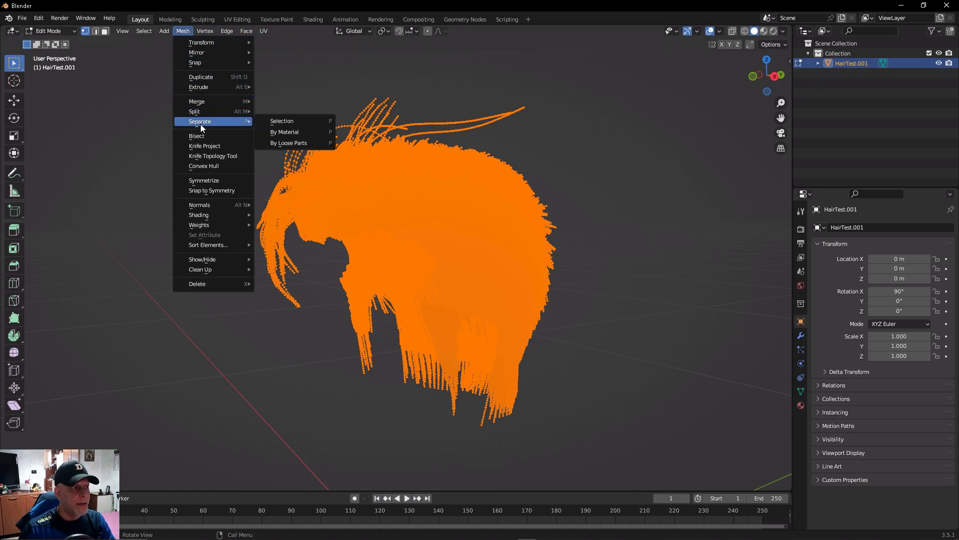
click(280, 144)
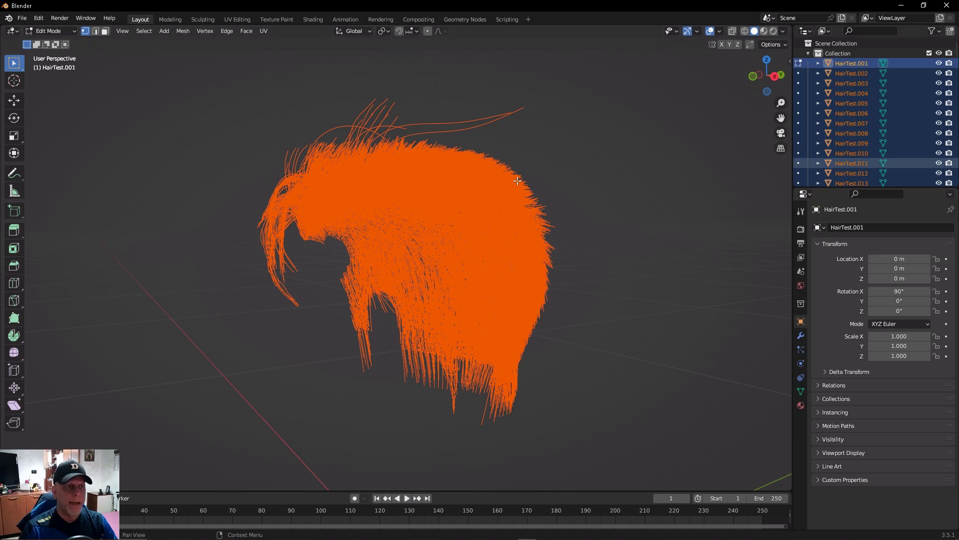
Return to Object Mode and convert the separated hair strand meshes to curves
click(50, 31)
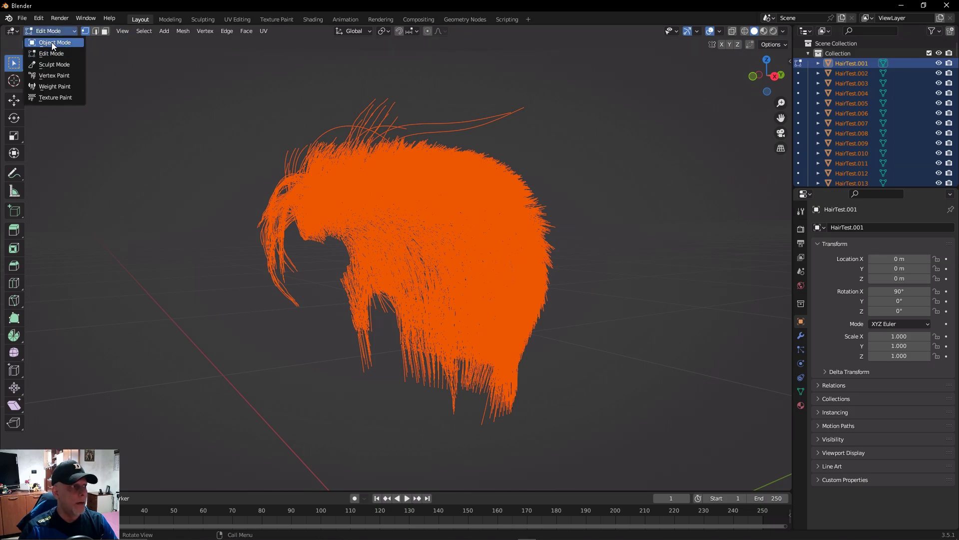
click(52, 43)
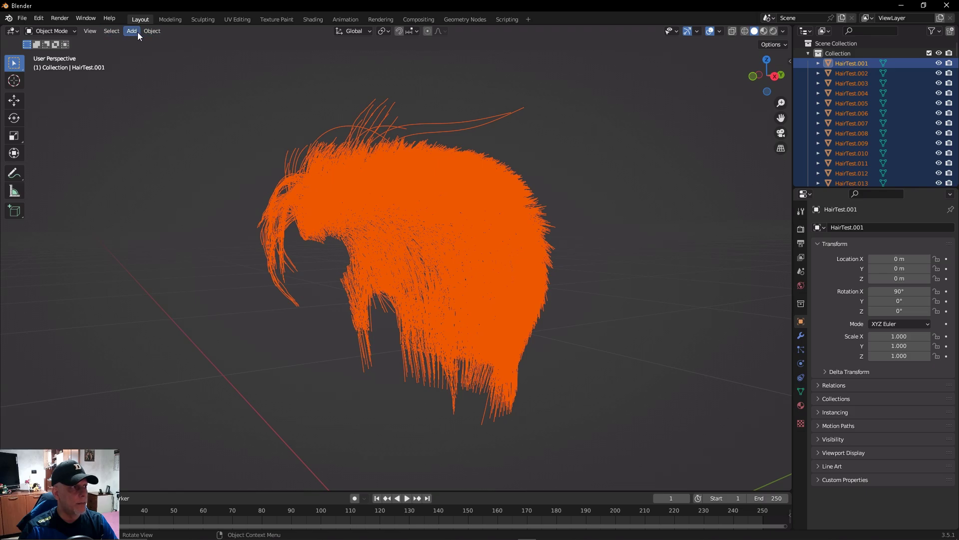
click(154, 31)
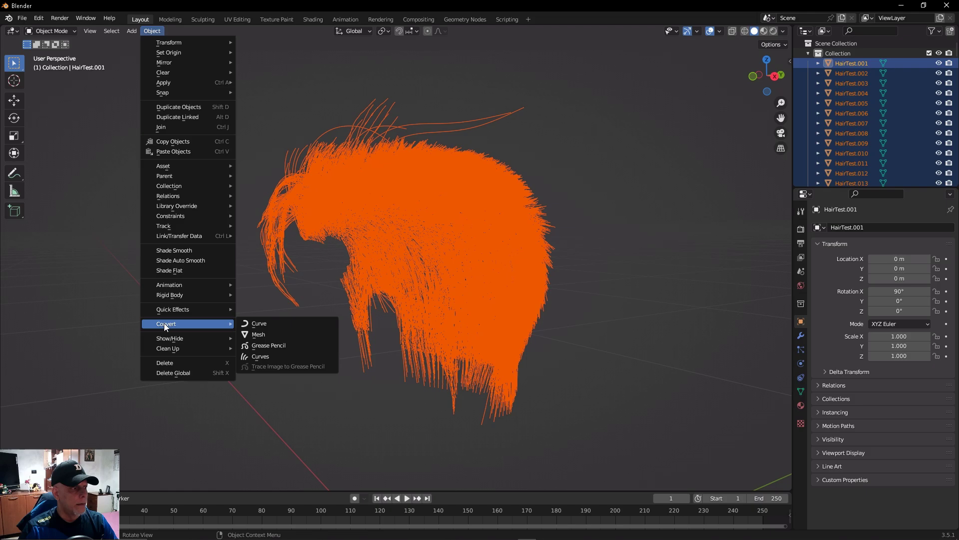
mouse_move(171, 325)
click(278, 322)
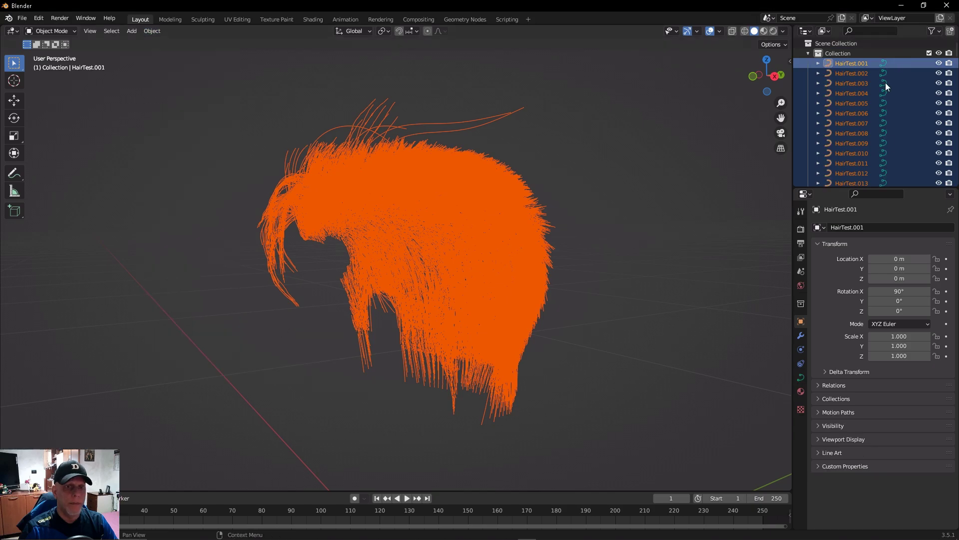
Enlarge the outliner and examine the object types of the HairTest strands through to the end of the list
scroll(885, 113, down, 4)
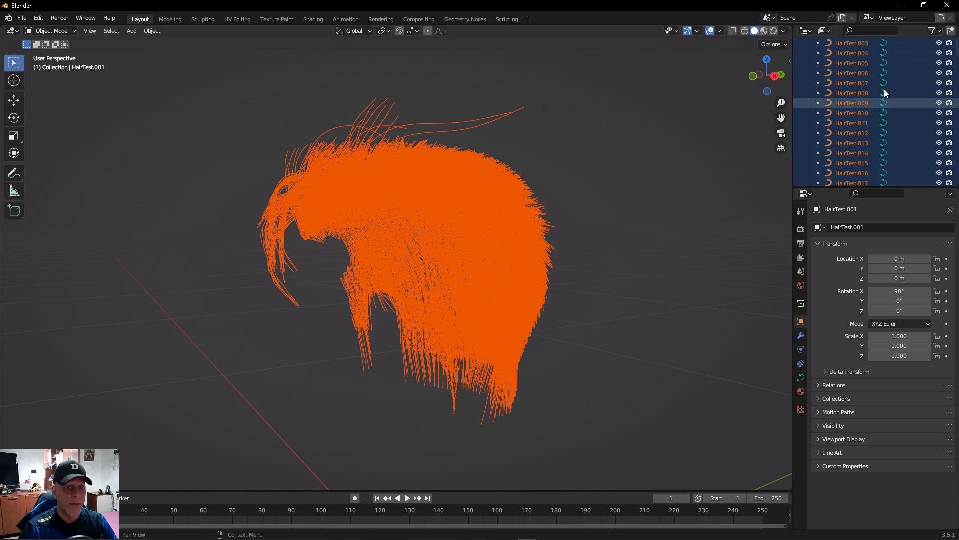
scroll(888, 114, down, 6)
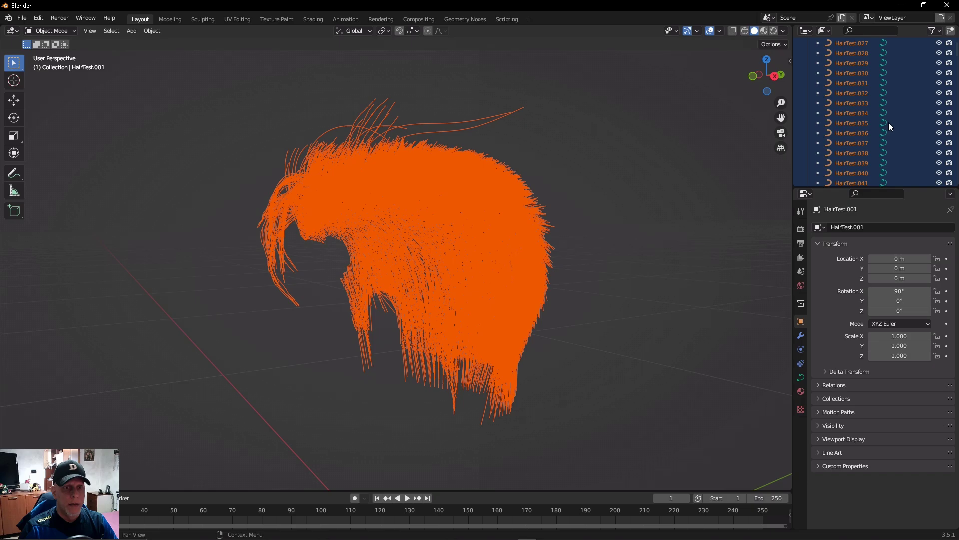
scroll(900, 165, down, 13)
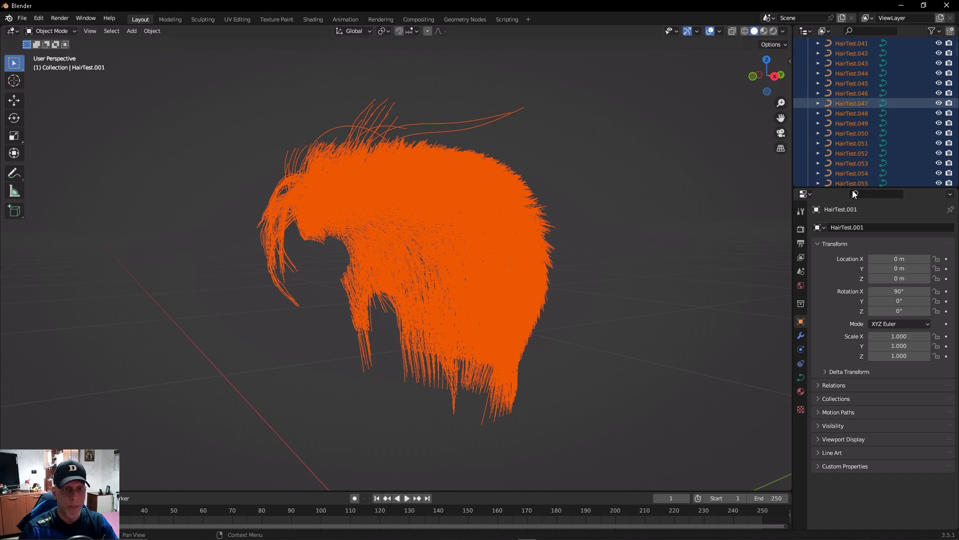
drag(899, 187, 899, 419)
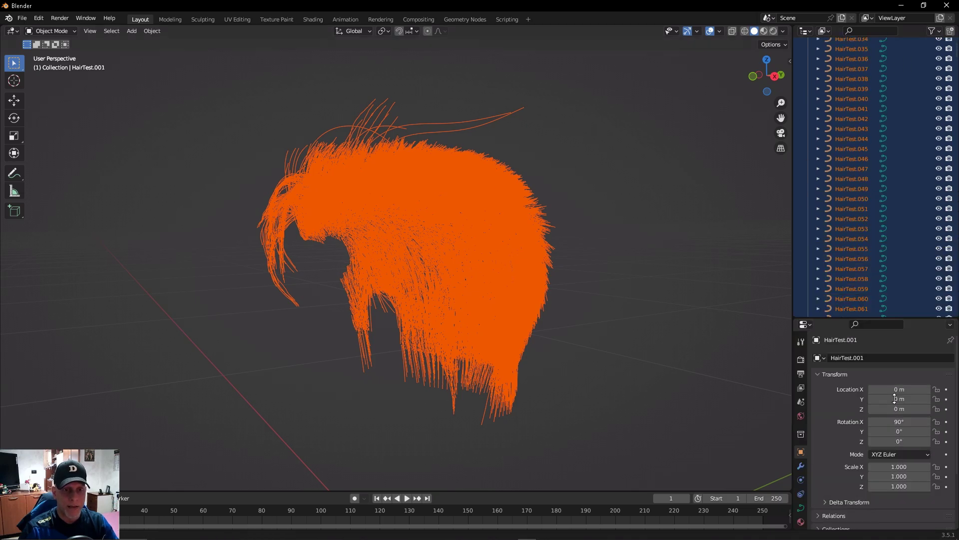
scroll(879, 265, down, 5)
scroll(879, 173, down, 20)
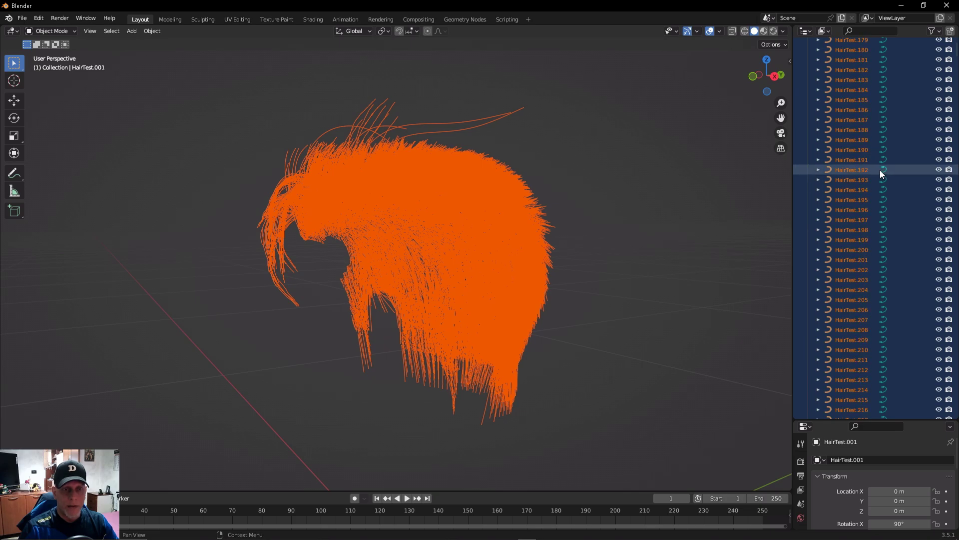
scroll(875, 200, down, 5)
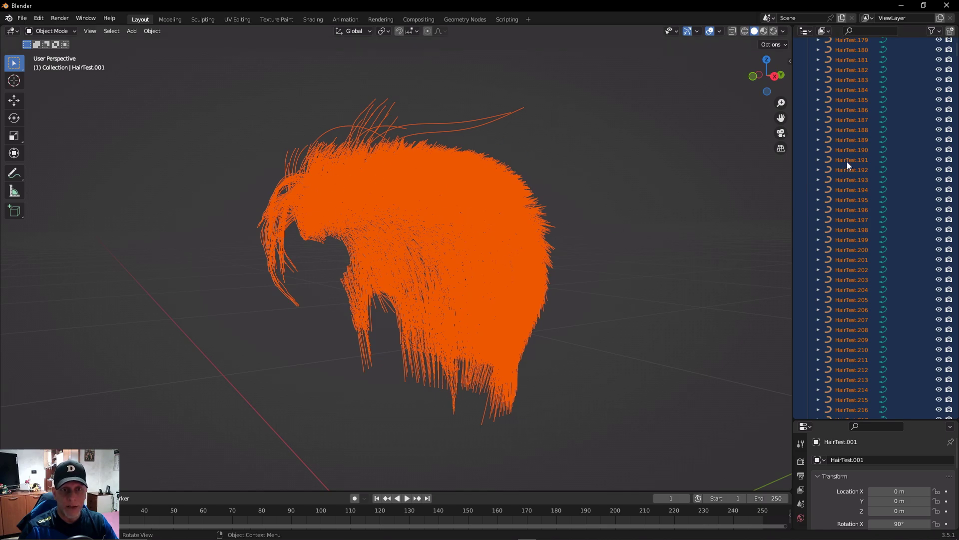
drag(956, 50, 957, 428)
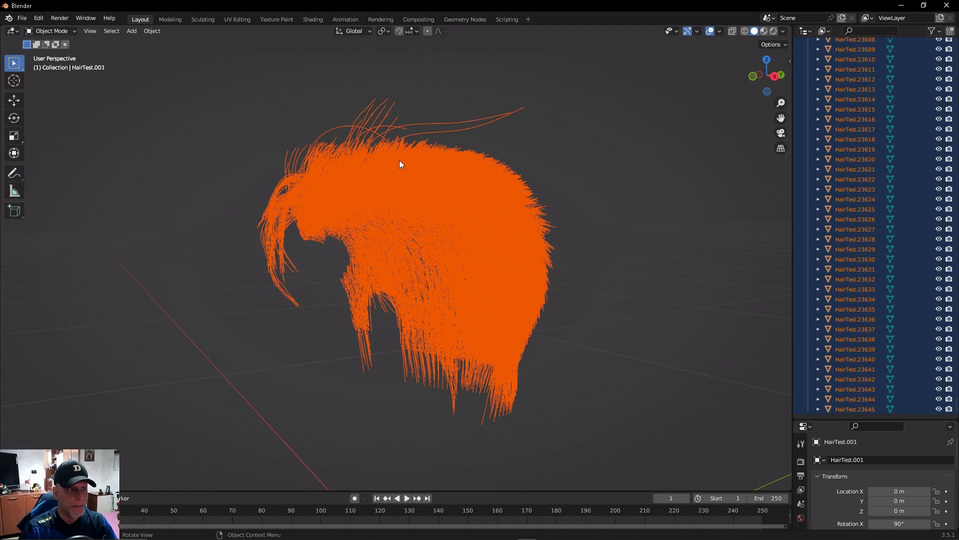
Select all objects of type Curve, invert the selection and delete the leftover mesh objects
key(alt+a)
click(111, 31)
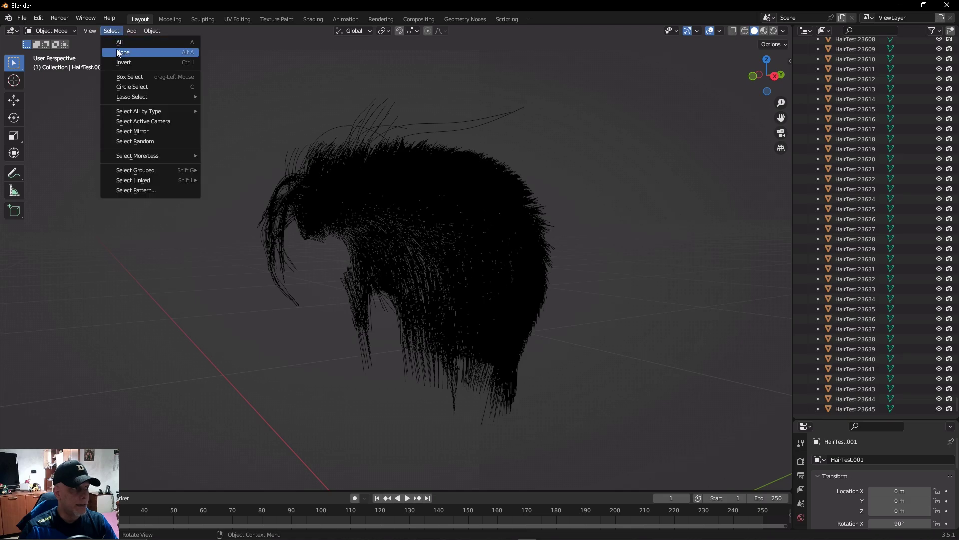
mouse_move(132, 114)
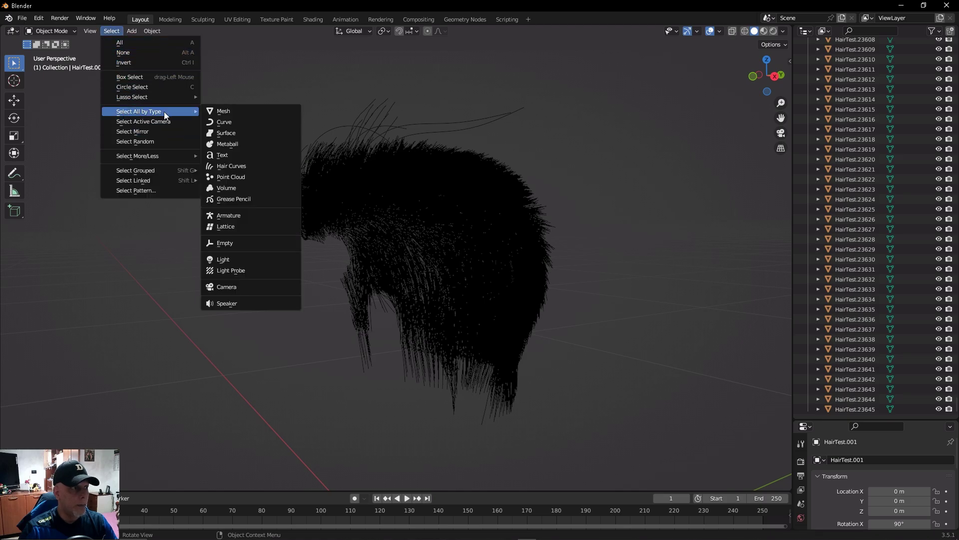
click(235, 124)
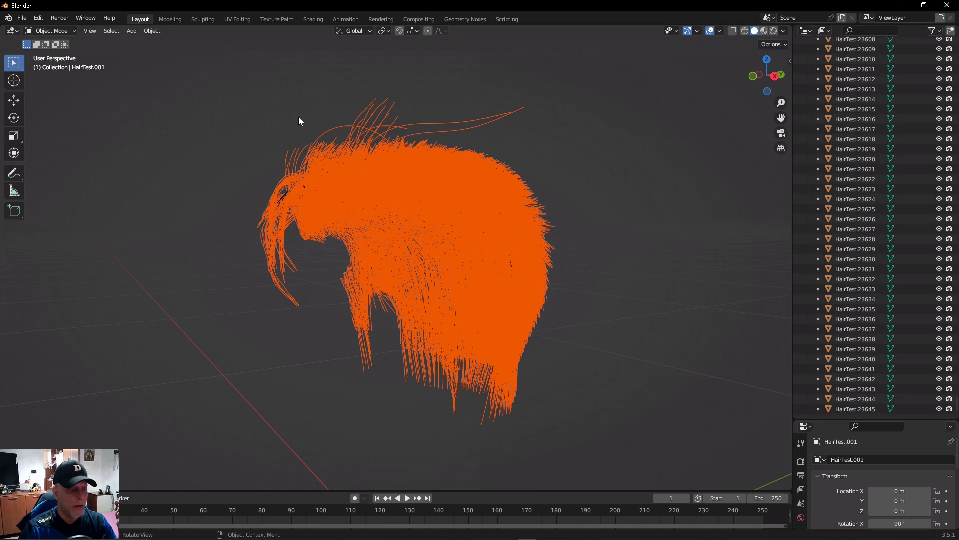
click(113, 31)
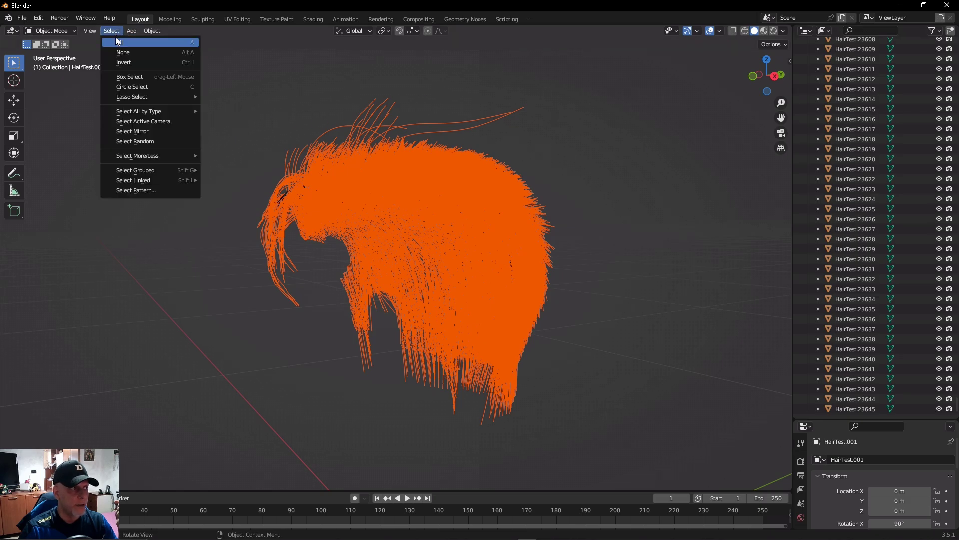
click(123, 62)
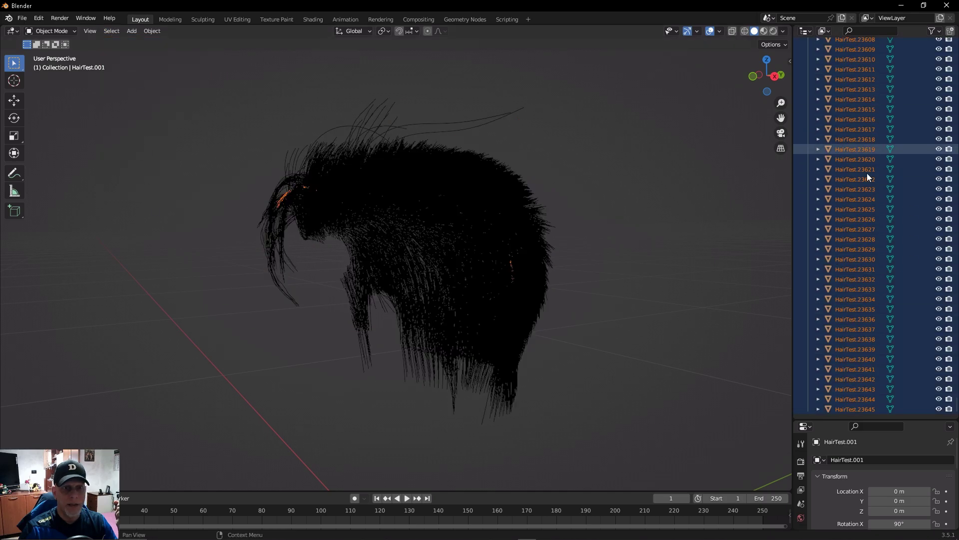
scroll(883, 196, up, 7)
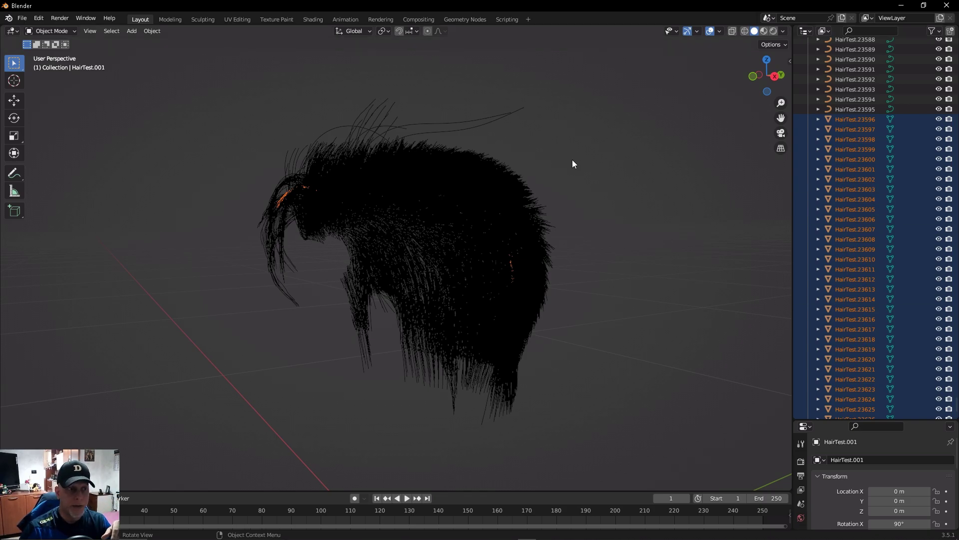
key(Delete)
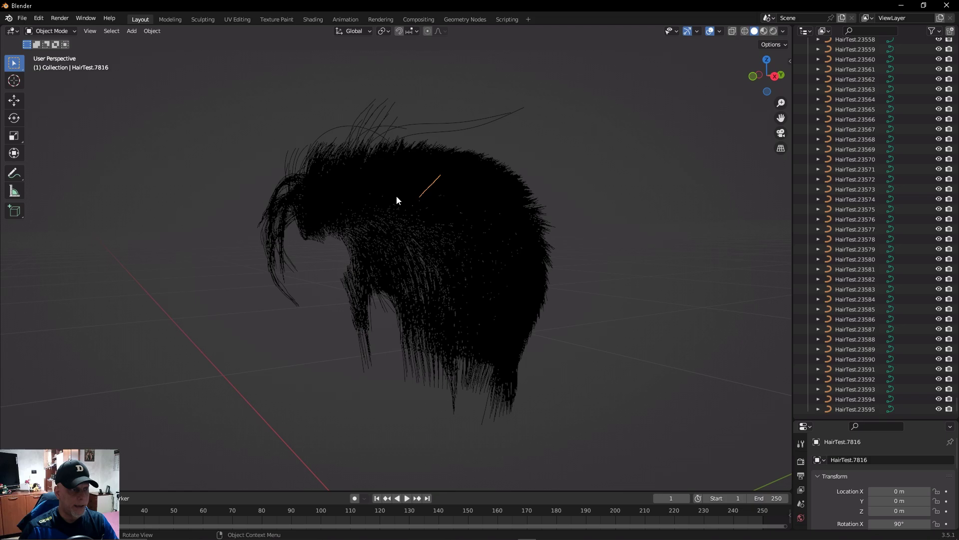
Select all the hair curves and start an Alembic export
key(a)
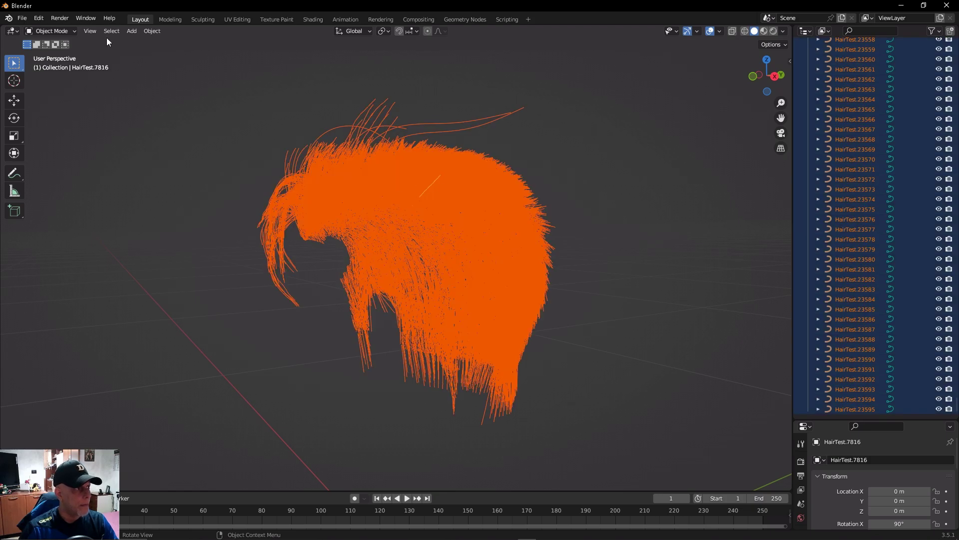
click(22, 18)
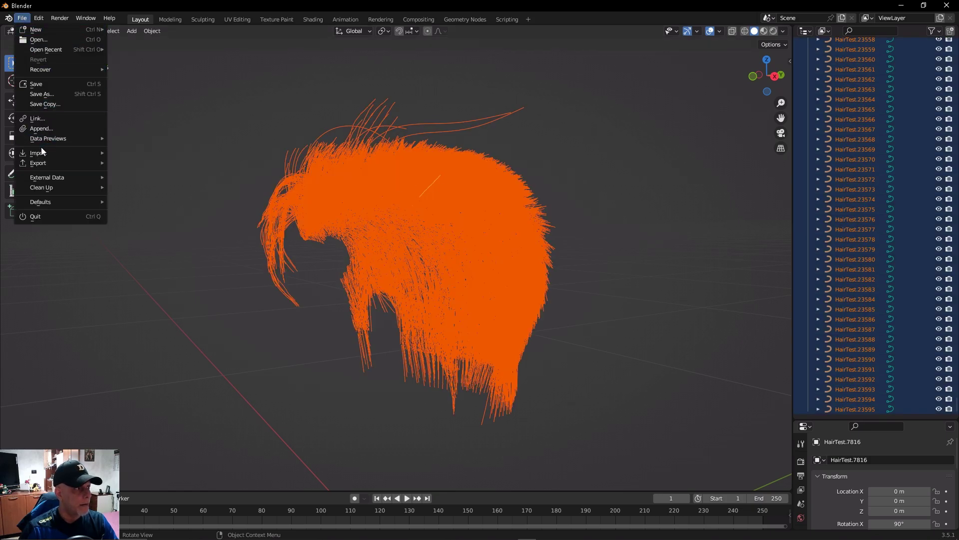
mouse_move(43, 162)
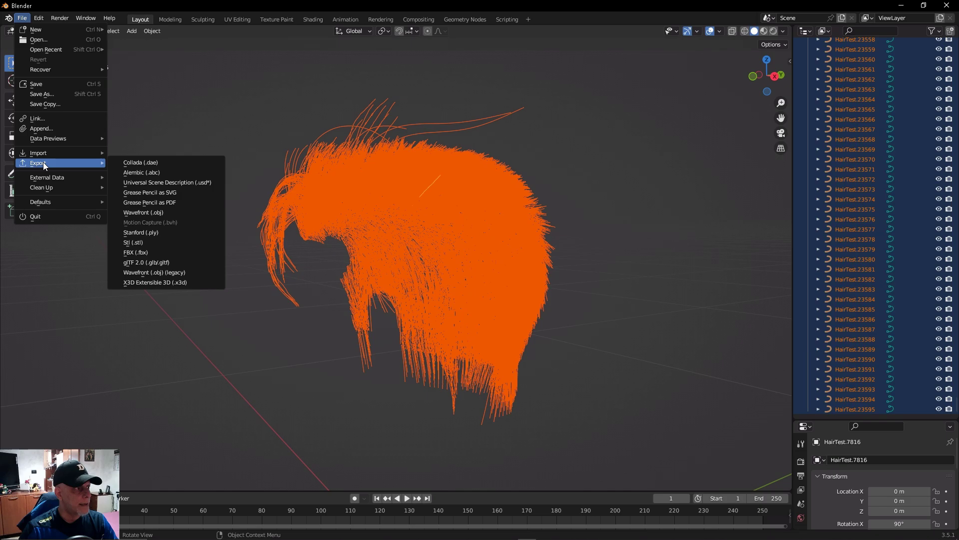
click(142, 174)
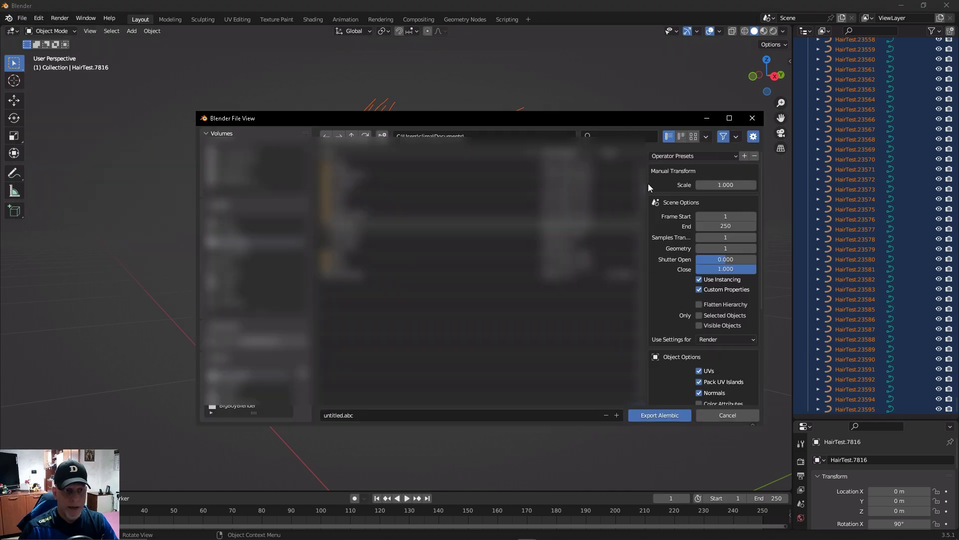
Set the Alembic export scale to 100 and the end frame to 1
click(720, 185)
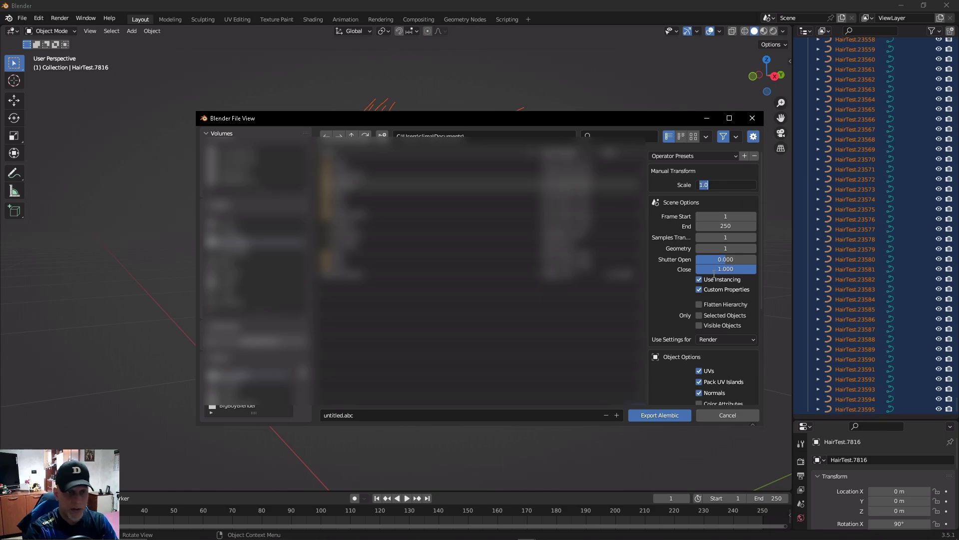
text(100)
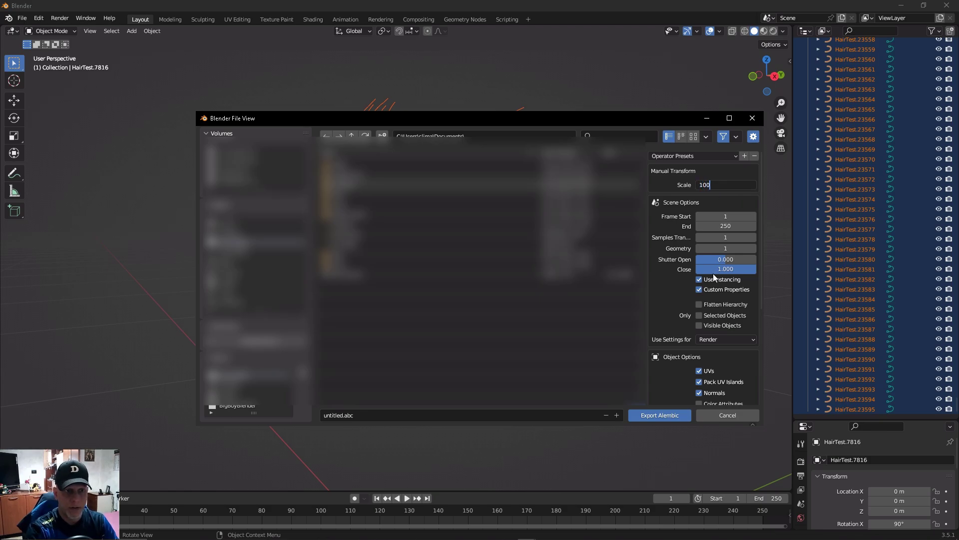
key(Return)
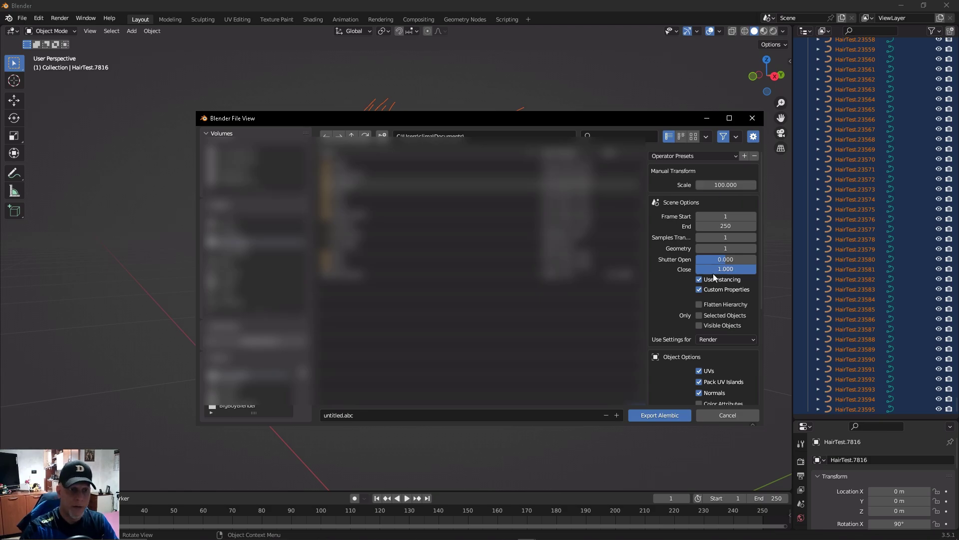
click(737, 226)
text(1)
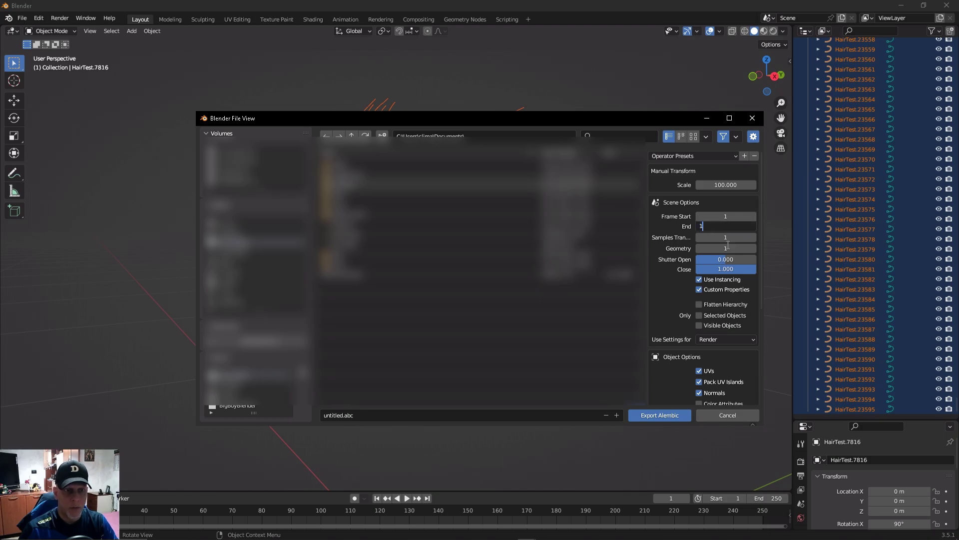
key(Return)
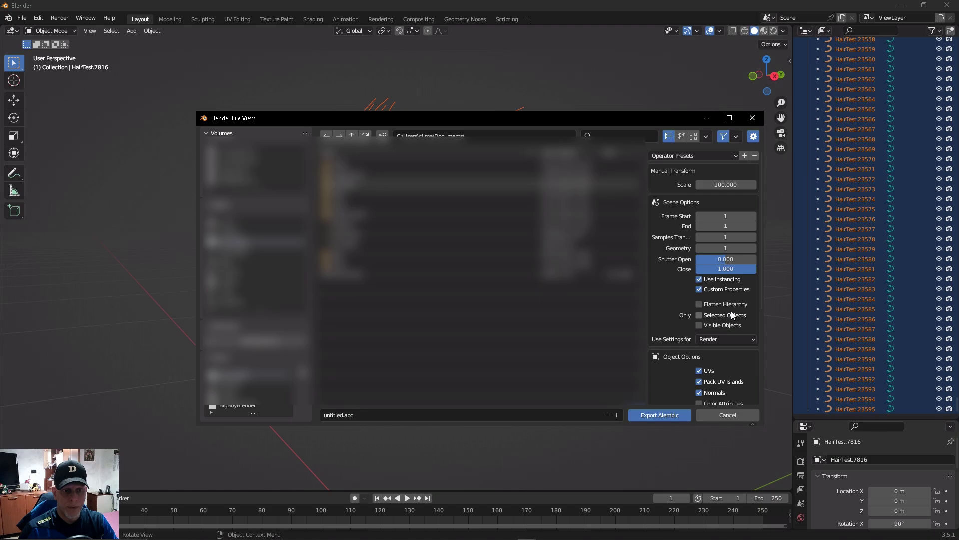
Limit the Alembic export to selected objects, use the Viewport settings and include Face Sets
click(699, 315)
scroll(683, 332, down, 3)
click(705, 279)
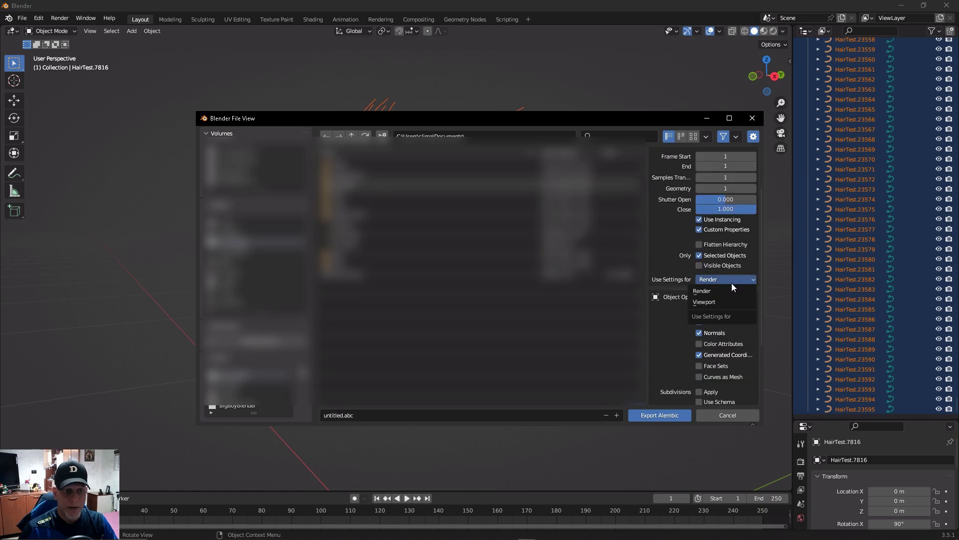
click(708, 303)
scroll(681, 316, down, 2)
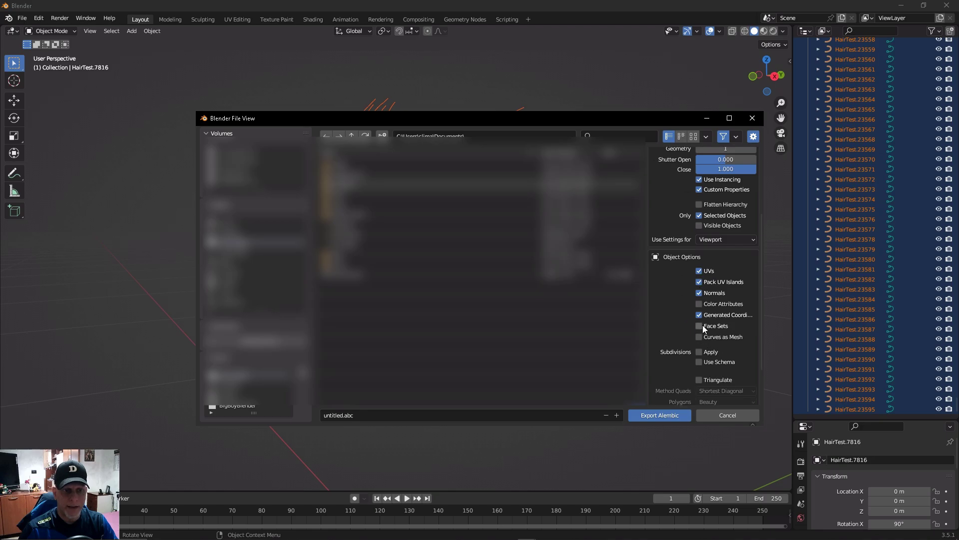
scroll(696, 371, down, 3)
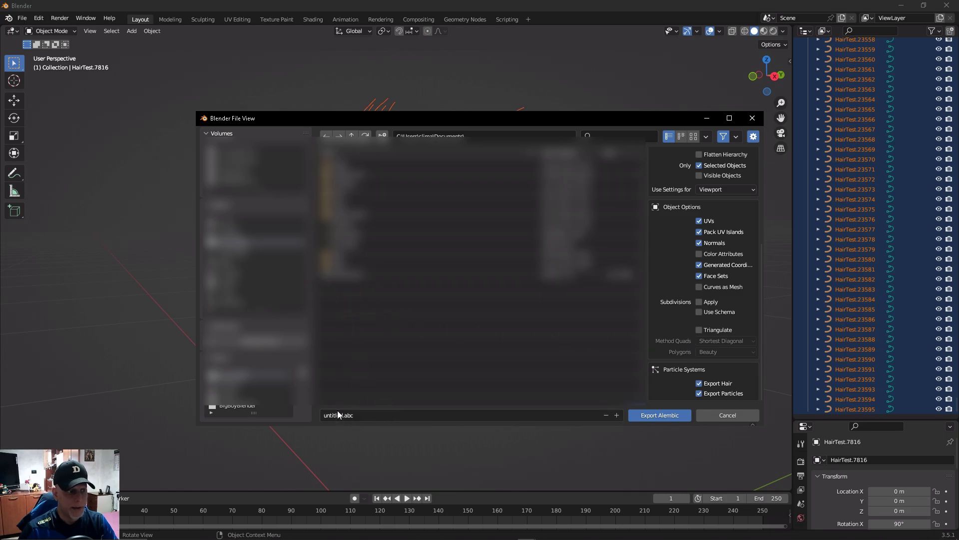
Export the Alembic file over the existing HairTest.abc
click(350, 274)
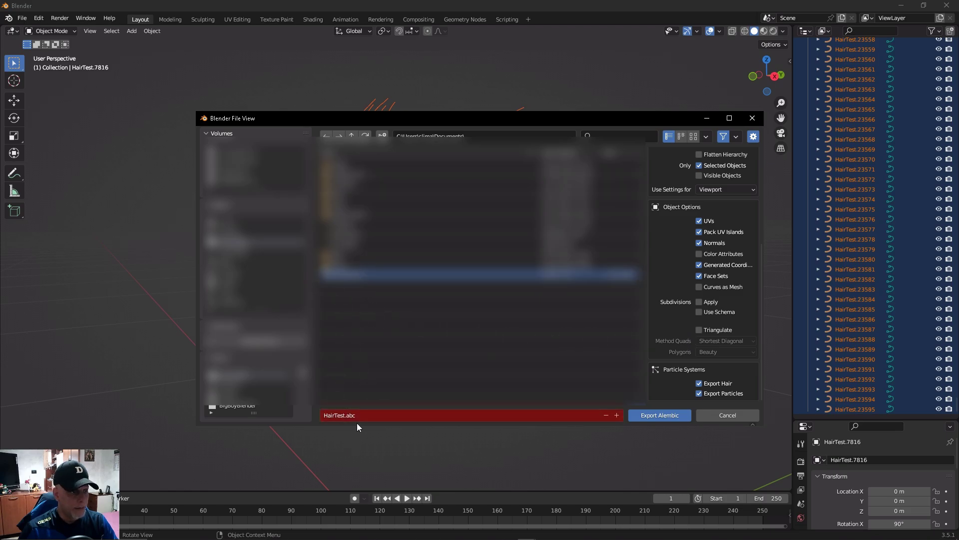
click(358, 314)
click(349, 279)
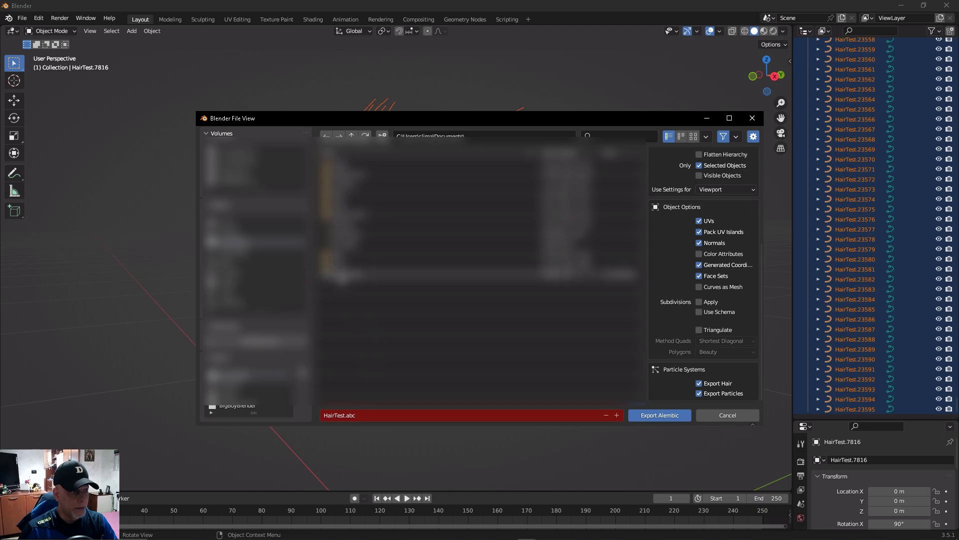
click(648, 415)
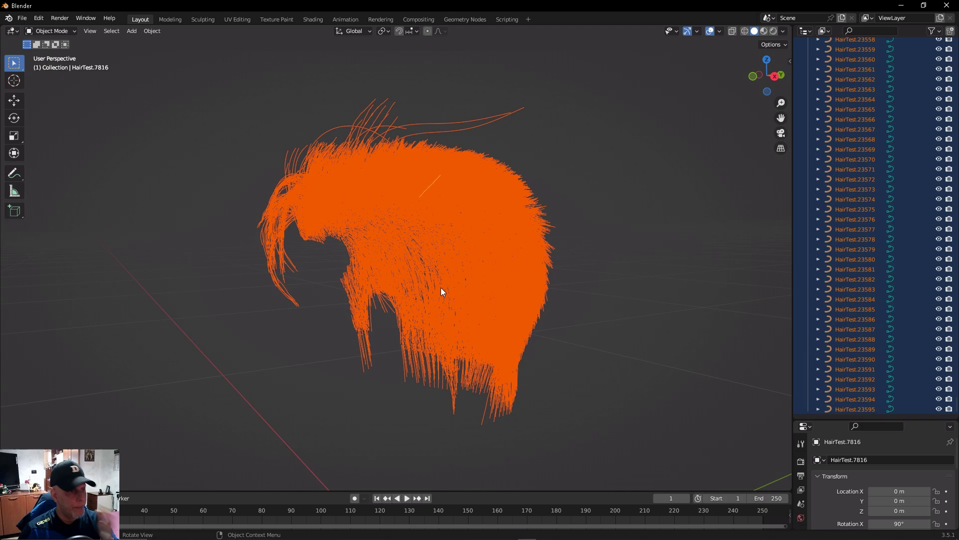